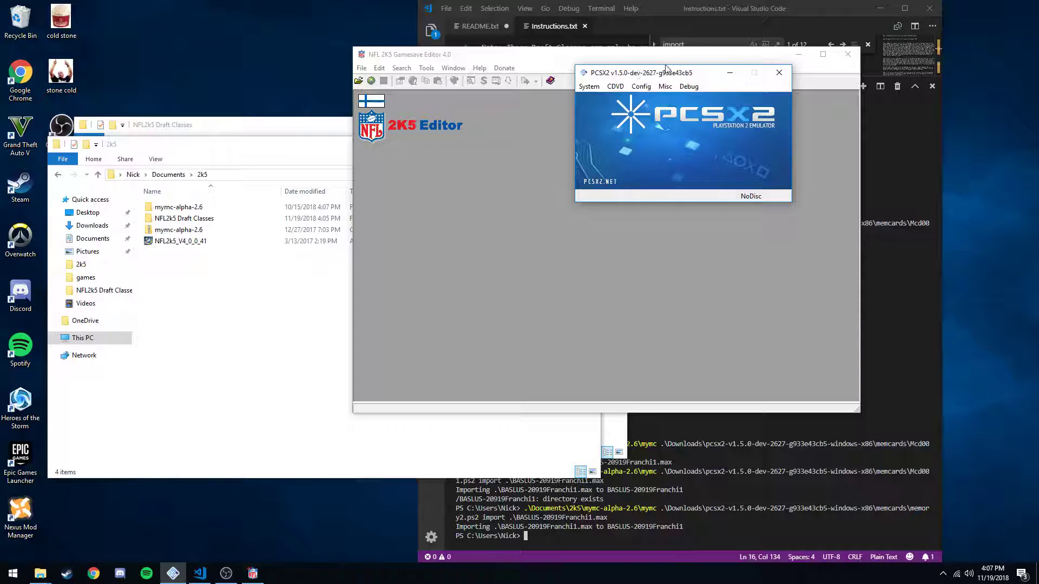
# In NFL 2K5 Gamesave Editor, start opening a save and browse to the NFL2k5 Draft Classes folder inside Documents\2k5
pyautogui.click(265, 327)
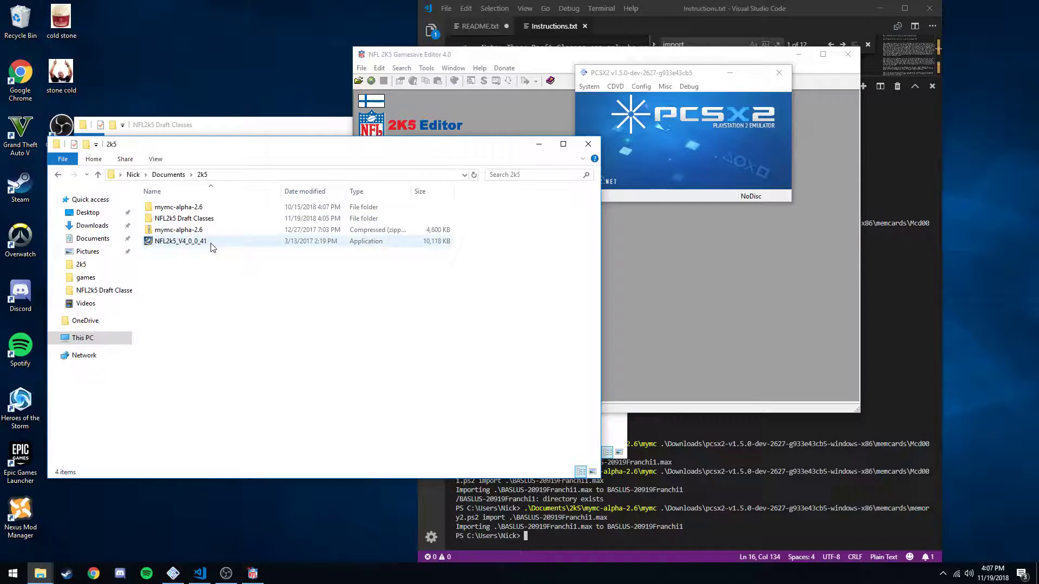
pyautogui.click(499, 120)
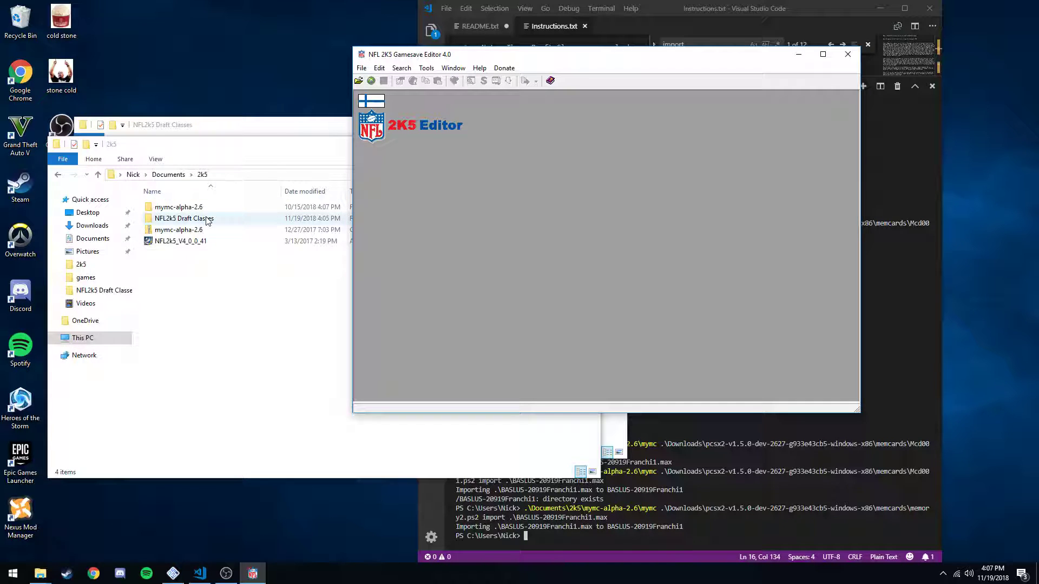
pyautogui.click(358, 81)
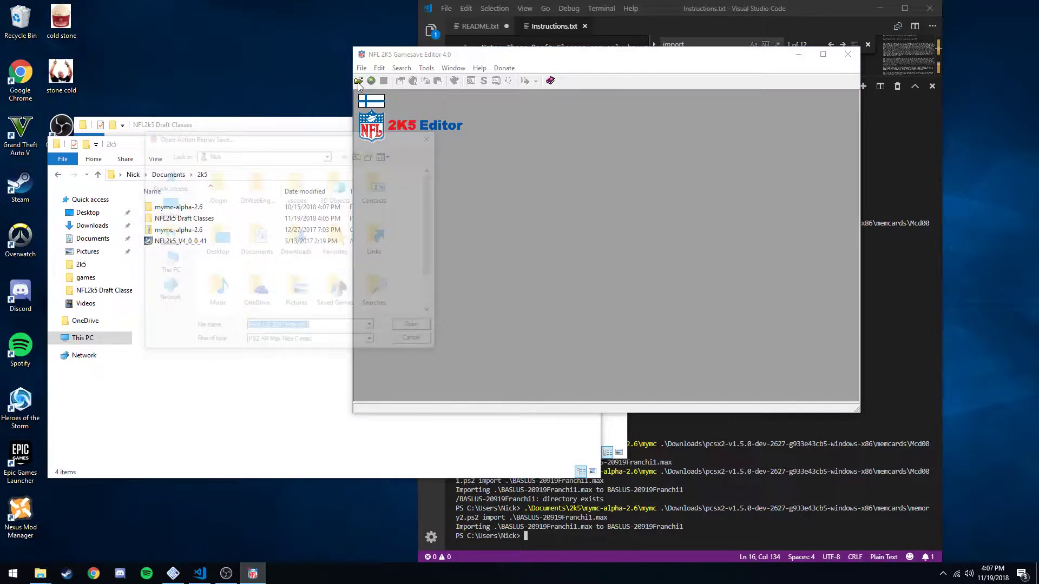
pyautogui.scroll(-1, 411, 231)
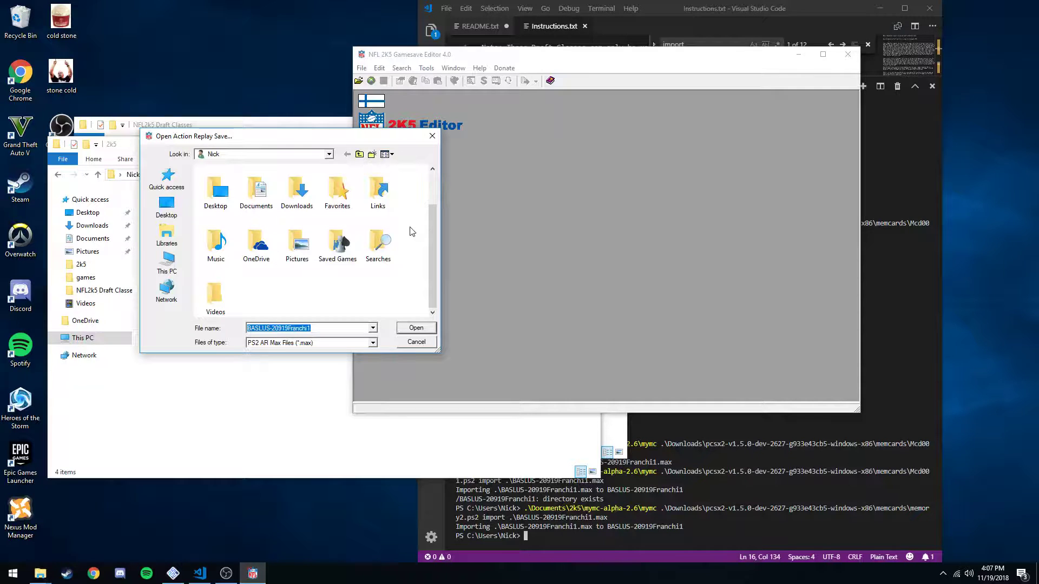
pyautogui.scroll(1, 412, 232)
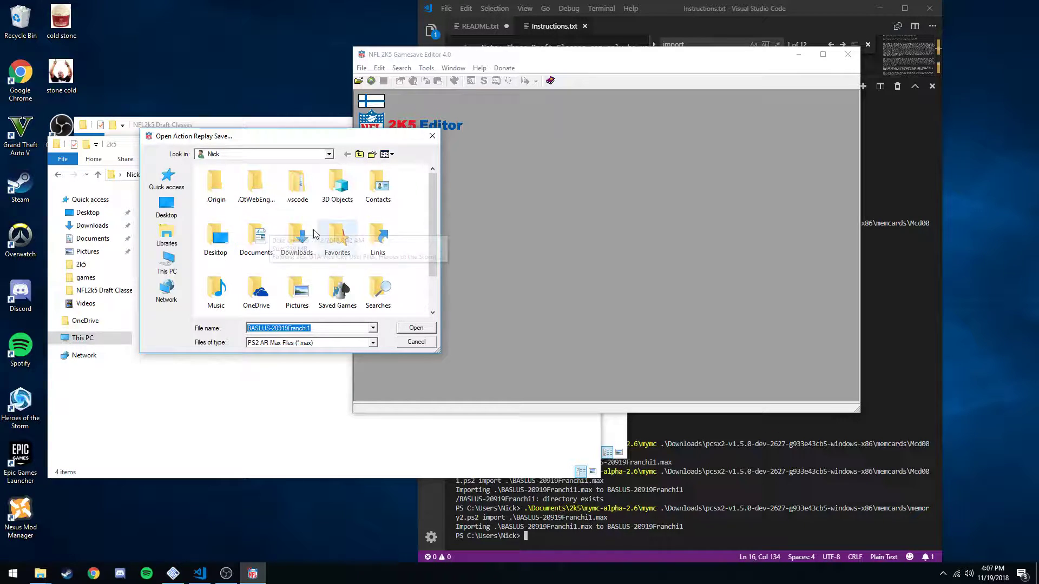
pyautogui.doubleClick(256, 236)
pyautogui.doubleClick(257, 183)
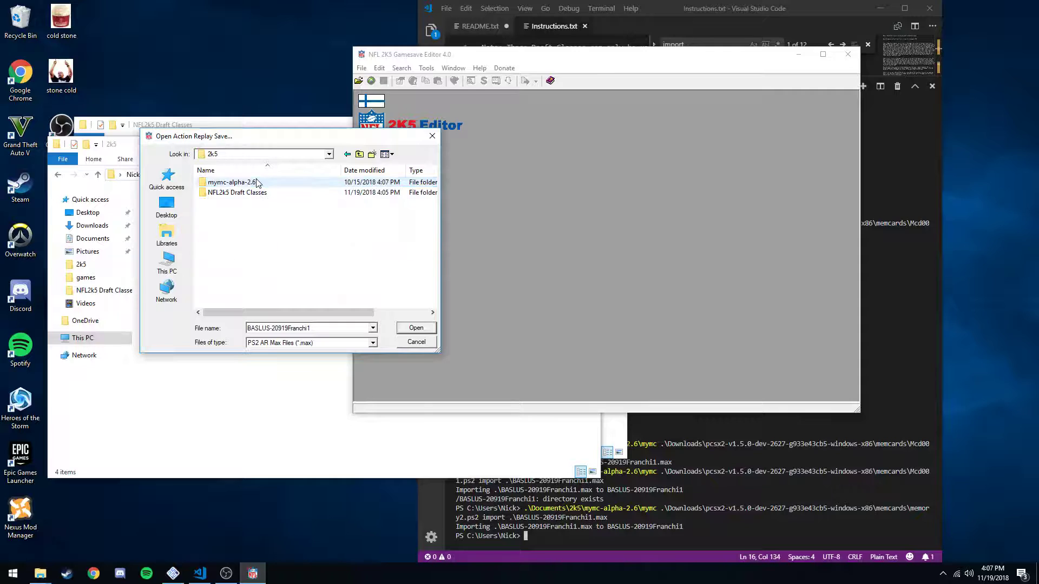
pyautogui.doubleClick(254, 193)
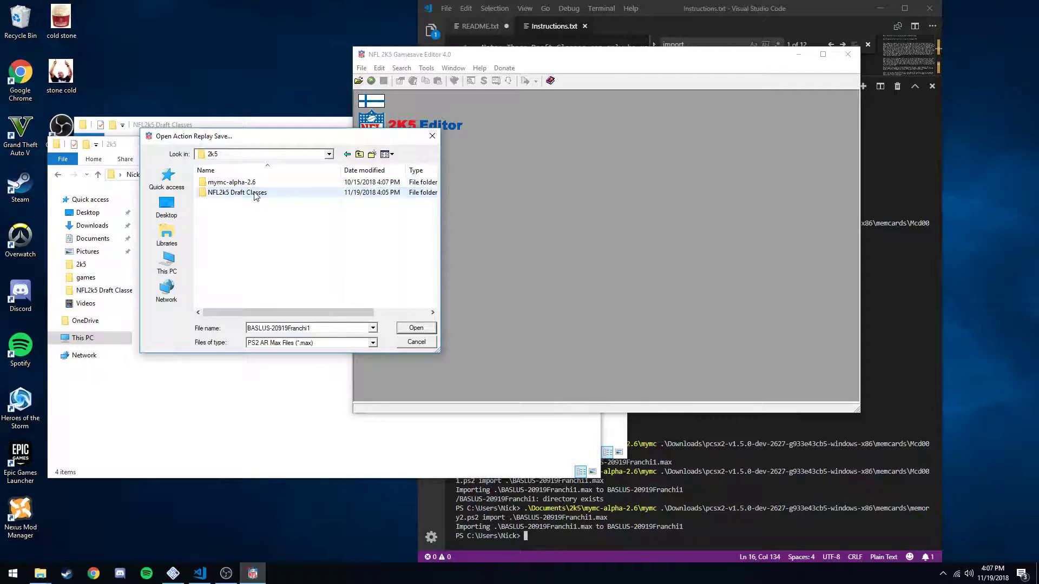
# Filter for Xbox Action Replay Files (*.zip) and open the ESPNNFL2K5_2006Draft save
pyautogui.click(373, 343)
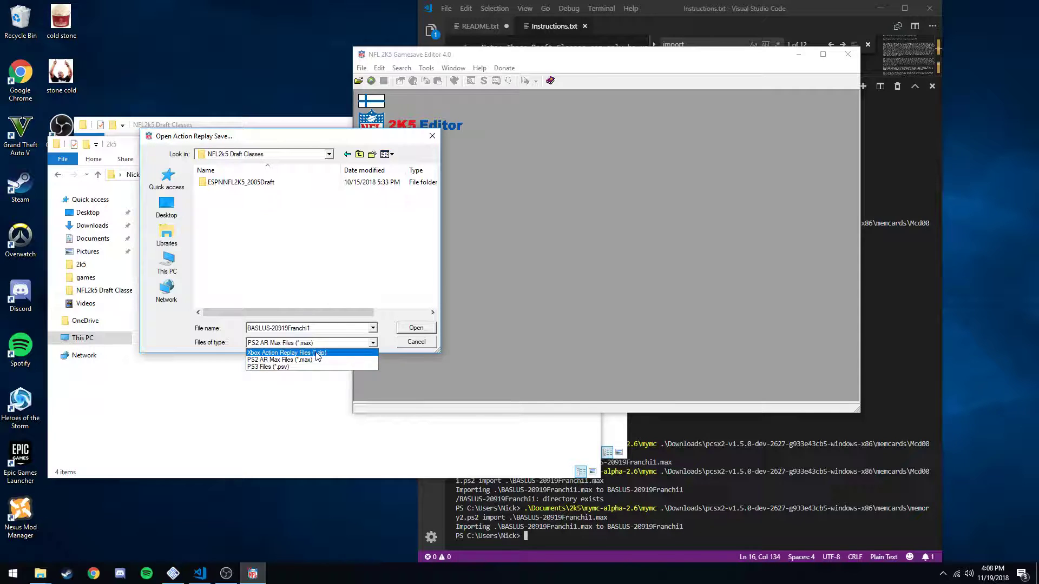
pyautogui.click(318, 353)
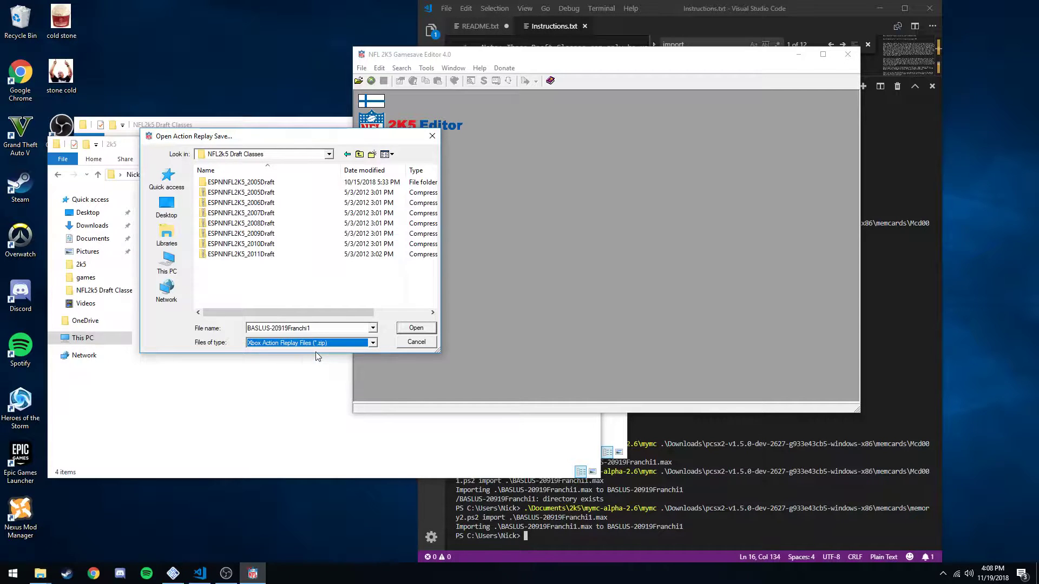
pyautogui.click(265, 203)
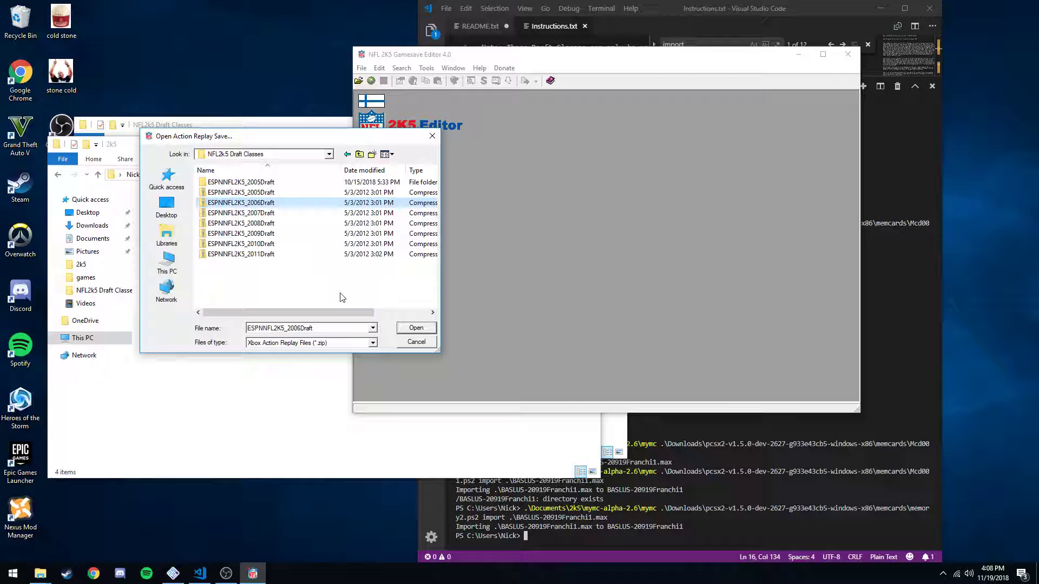
pyautogui.click(412, 328)
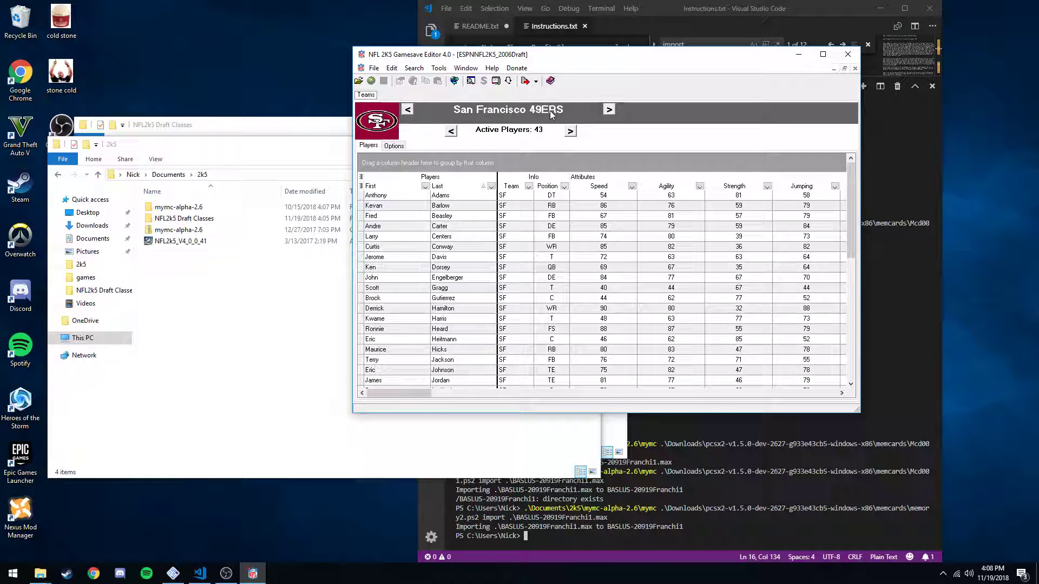
# Switch the displayed team to the Free Agents roster
pyautogui.click(609, 109)
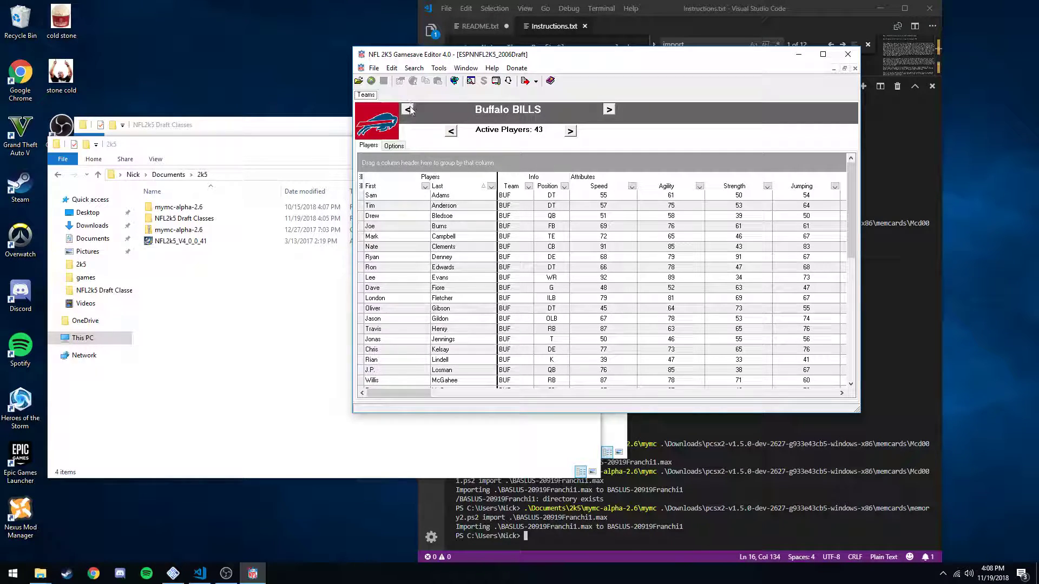
pyautogui.click(407, 110)
pyautogui.click(407, 109)
pyautogui.click(408, 109)
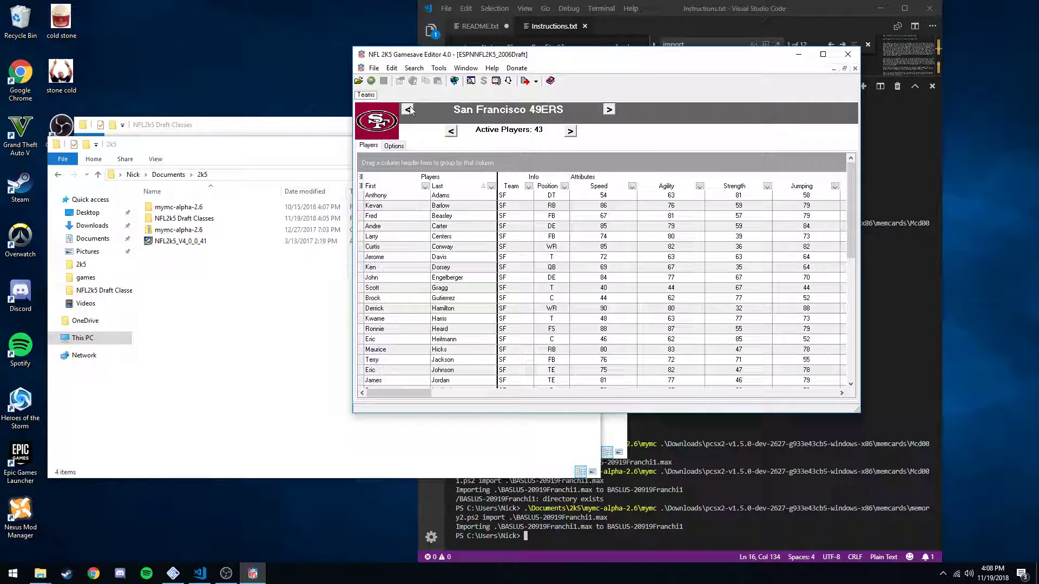
pyautogui.click(408, 109)
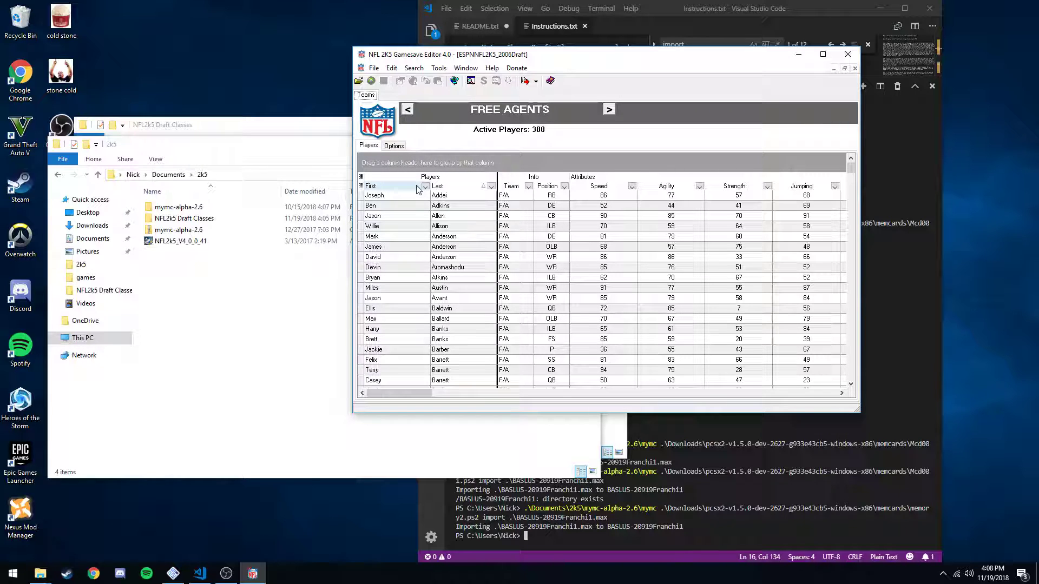
# Export the Free Agents team to the NFL2k5 Draft Classes folder as 2006draftclass in 2k5 Team format
pyautogui.rightClick(552, 133)
pyautogui.click(519, 133)
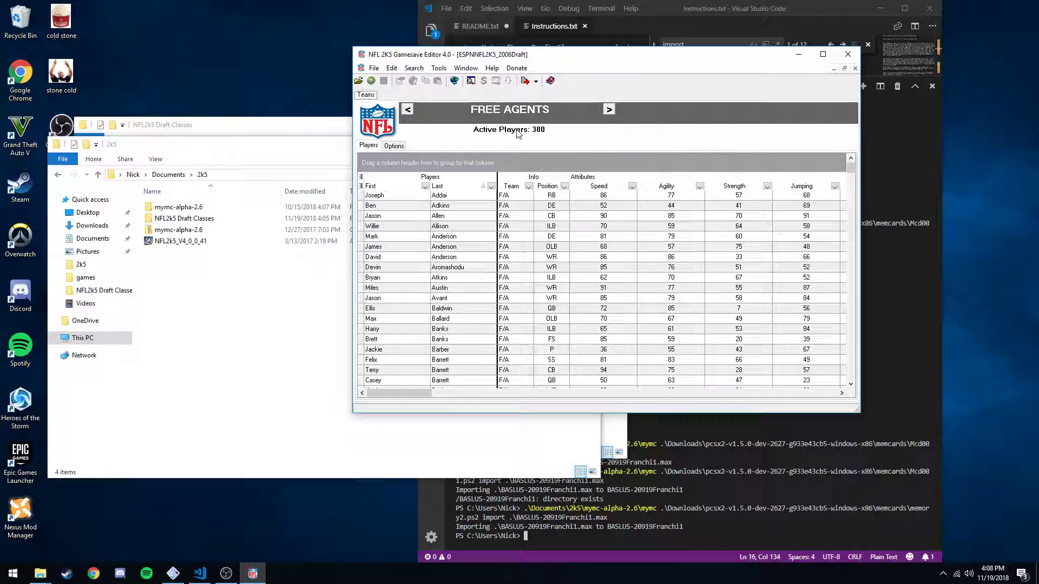
pyautogui.rightClick(518, 133)
pyautogui.rightClick(488, 130)
pyautogui.click(519, 148)
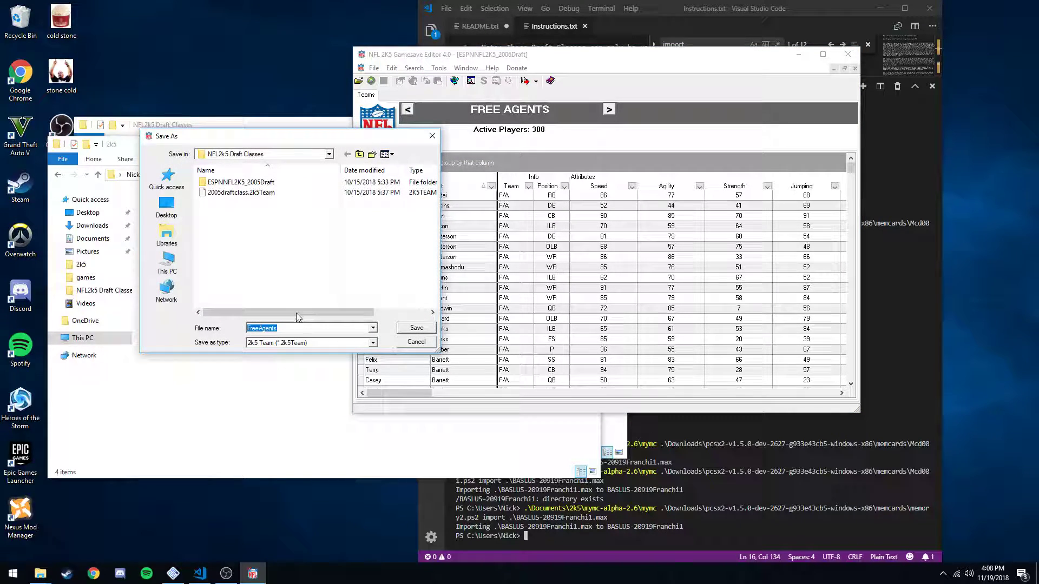
pyautogui.click(241, 193)
pyautogui.click(262, 329)
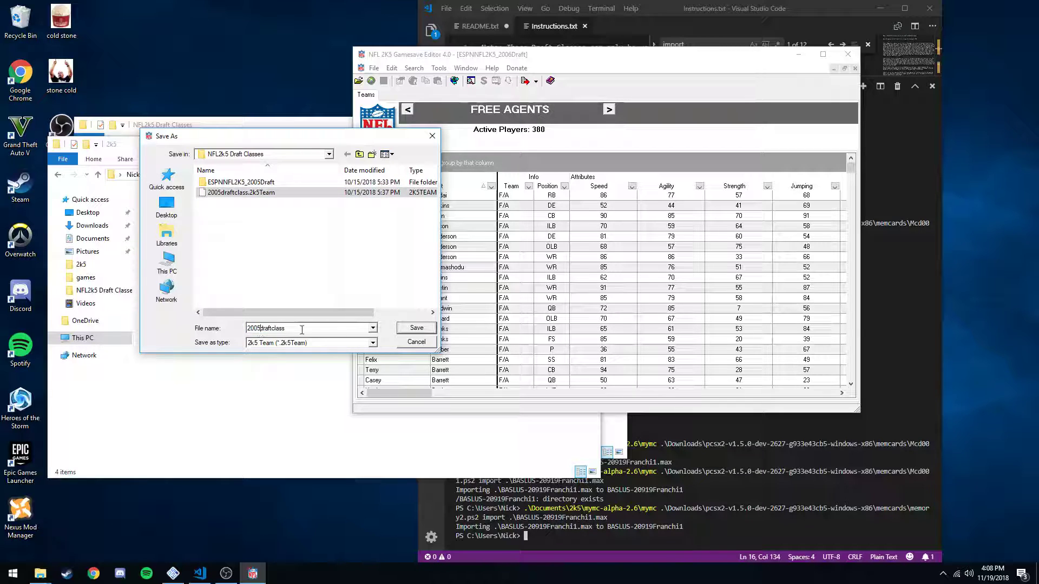
pyautogui.press('BackSpace')
pyautogui.write('6')
pyautogui.click(417, 328)
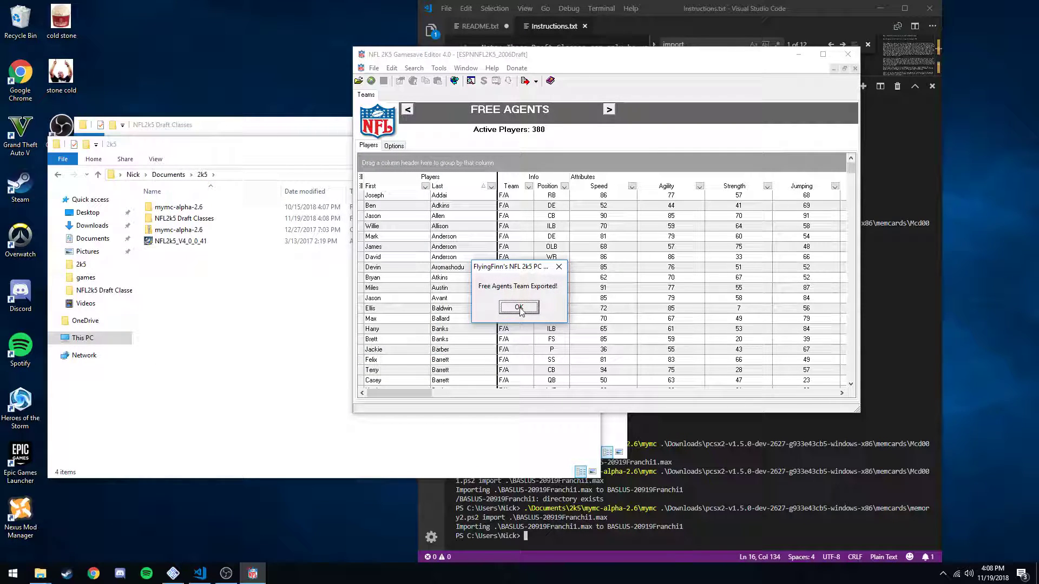
pyautogui.click(518, 308)
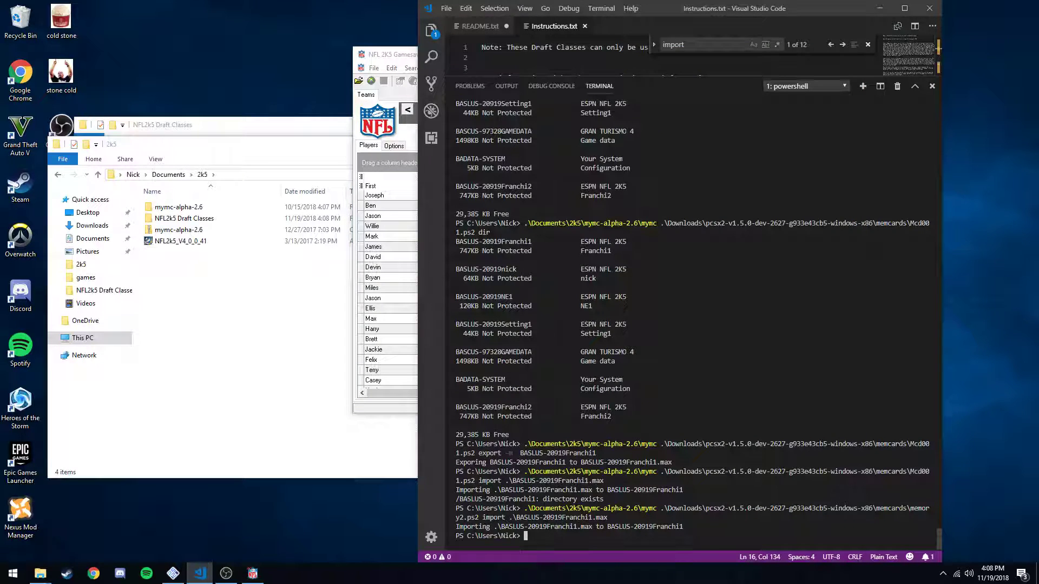
# Switch to the Visual Studio Code PowerShell terminal and clear its output with cls
pyautogui.click(791, 463)
pyautogui.press('Up')
pyautogui.press('Up')
pyautogui.press('Up')
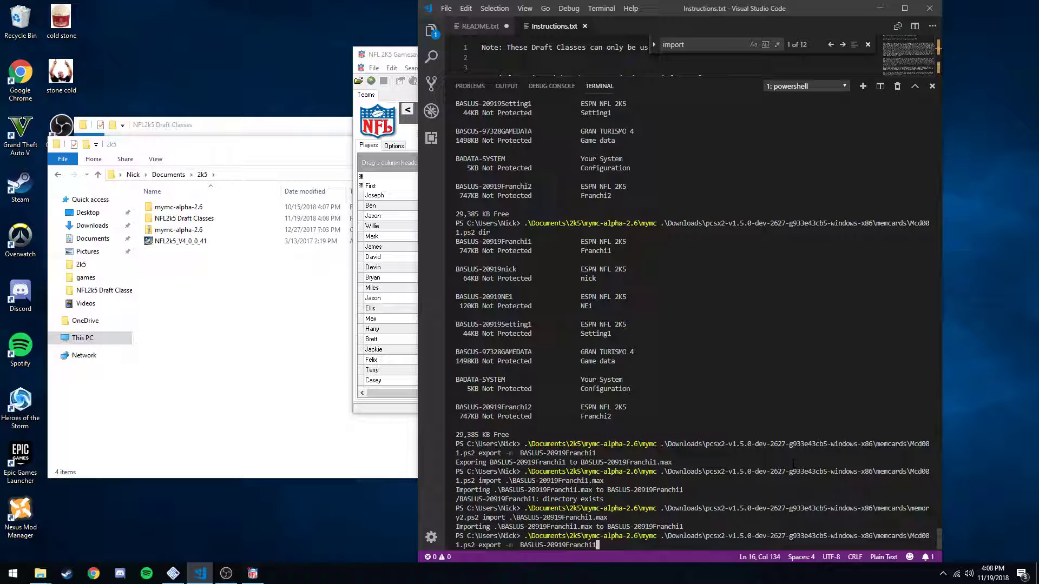
pyautogui.press('Escape')
pyautogui.write('cls')
pyautogui.press('Return')
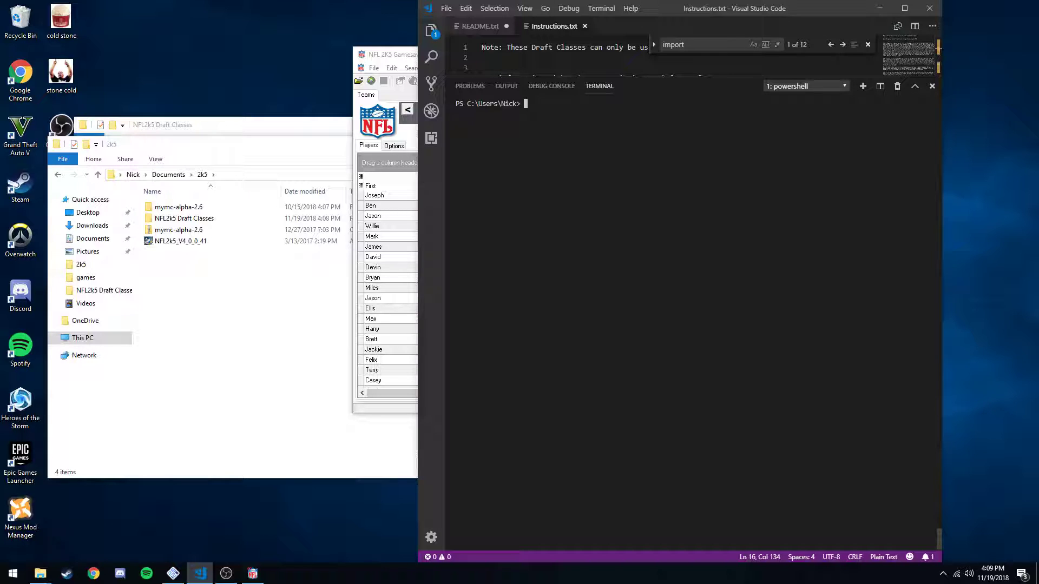
# Enter the mymc dir command for the PCSX2 memory card Mcd001.ps2 at the prompt without running it
pyautogui.write('.\\Documents\\2k5\\mymc-alpha-2.6\\mymc .\\Downloads\\pcsx2-v1.5.0-dev-2627-g933e43cb5-windows-x86\\memcards\\memory2.ps2 import .\\BASLUS-20919Franchi1.max')
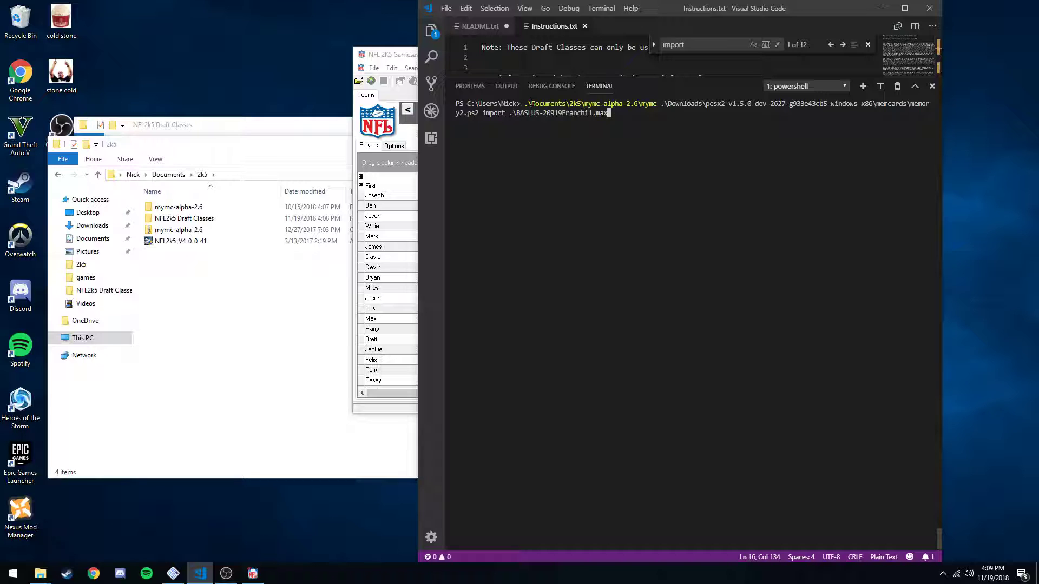
pyautogui.press('Up')
pyautogui.press('Up')
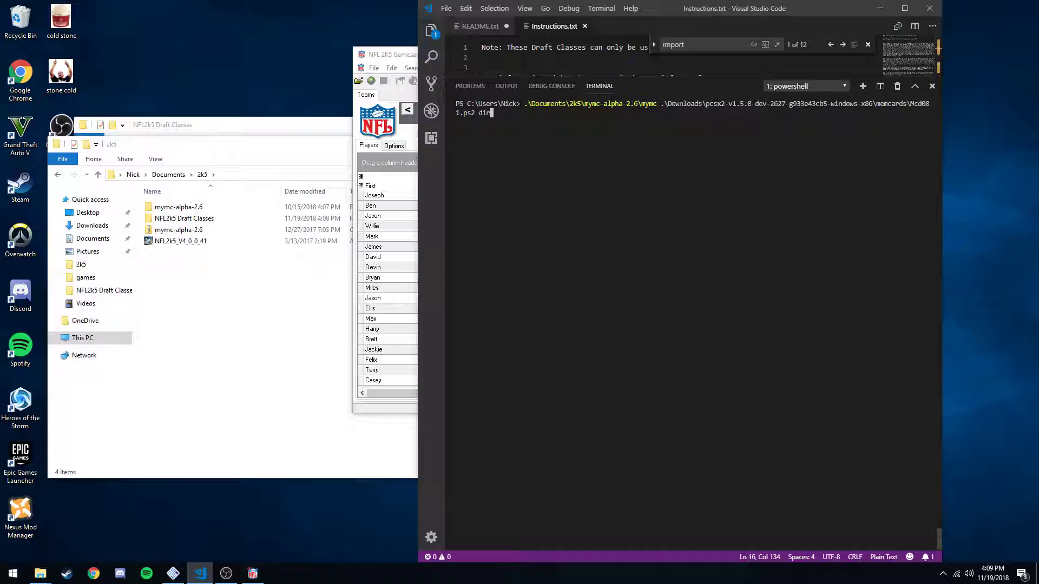
# Examine the mymc program path, the PCSX2 memcards folder path and the Mcd001.ps2 file name in the command
pyautogui.moveTo(522, 104); pyautogui.dragTo(656, 103)
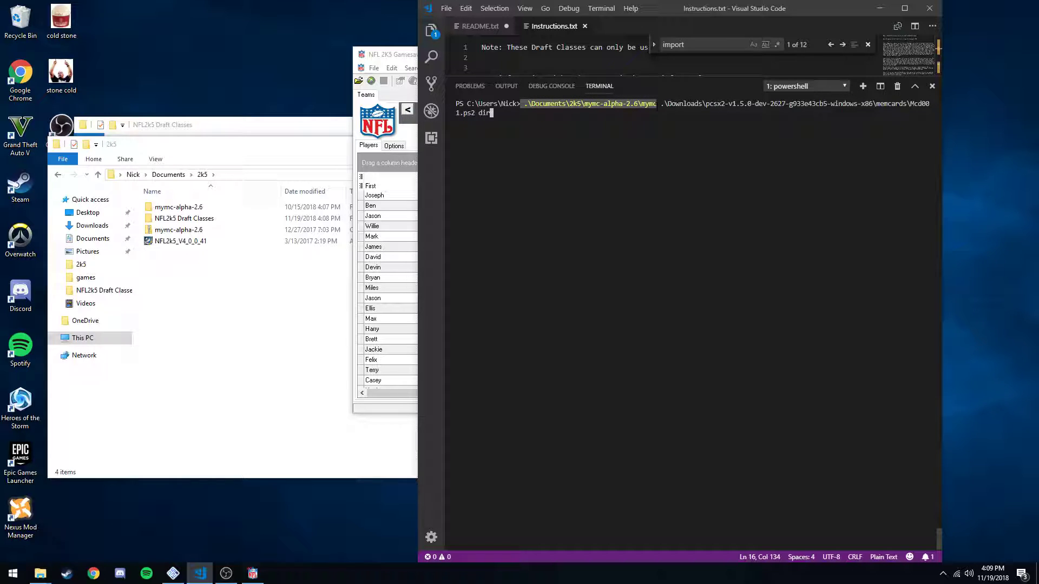
pyautogui.hotkey('ctrl', 'c')
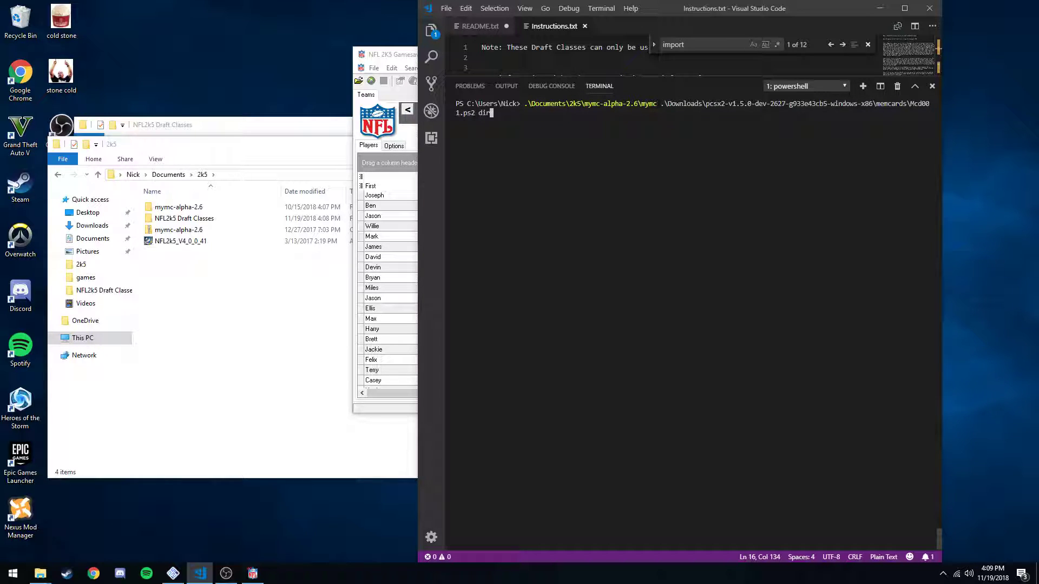
pyautogui.moveTo(664, 105); pyautogui.dragTo(456, 104)
pyautogui.scroll(1, 839, 133)
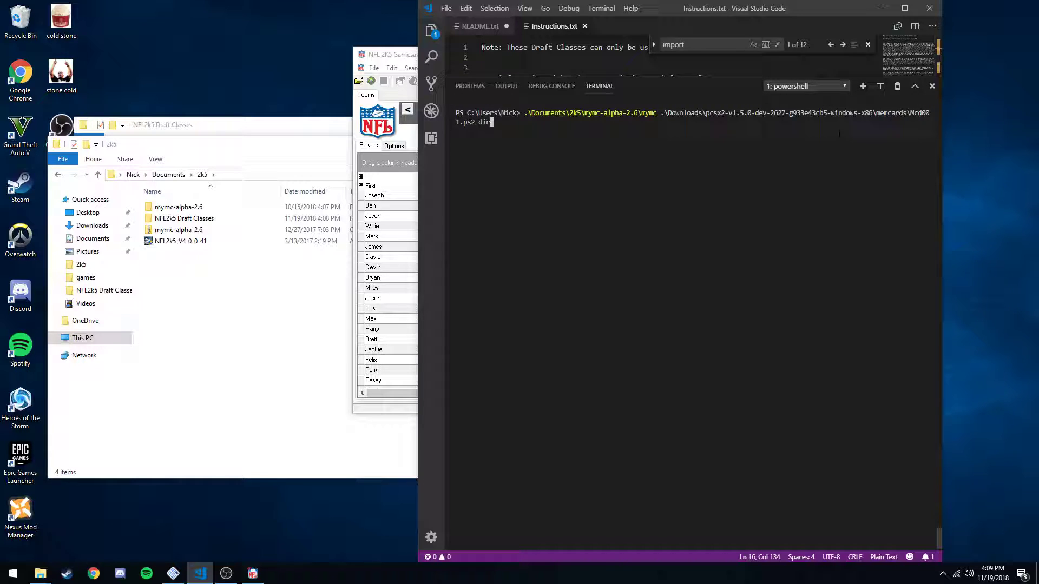
pyautogui.moveTo(930, 113); pyautogui.dragTo(660, 113)
pyautogui.hotkey('ctrl', 'c')
pyautogui.doubleClick(707, 114)
pyautogui.hotkey('ctrl', 'c')
pyautogui.doubleClick(725, 119)
pyautogui.hotkey('ctrl', 'c')
pyautogui.doubleClick(902, 113)
pyautogui.hotkey('ctrl', 'c')
pyautogui.doubleClick(903, 113)
pyautogui.hotkey('ctrl', 'c')
# Run the mymc dir command to list the saves on memory card Mcd001.ps2
pyautogui.press('Left')
pyautogui.press('Left')
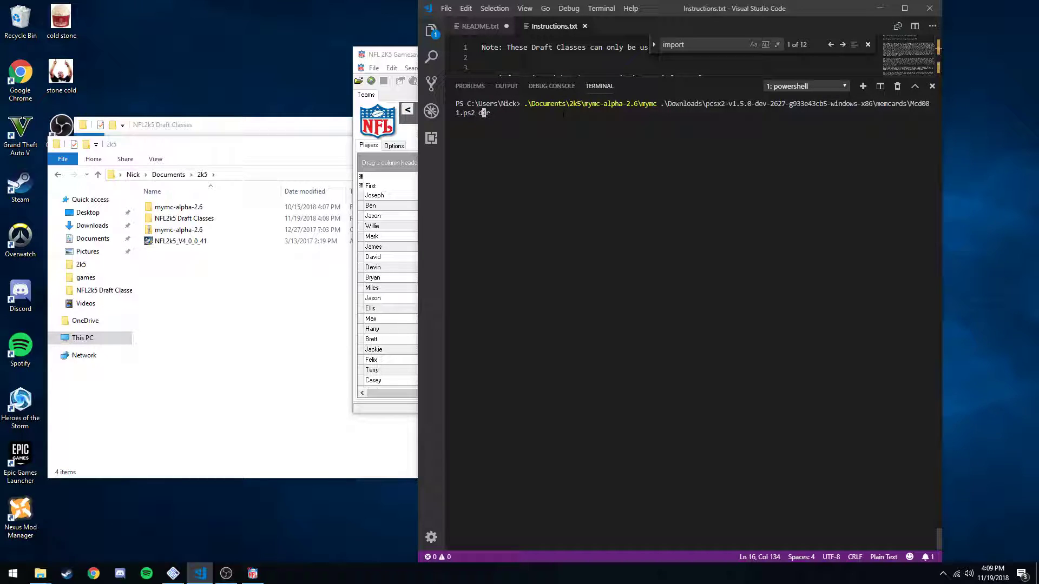
pyautogui.press('Return')
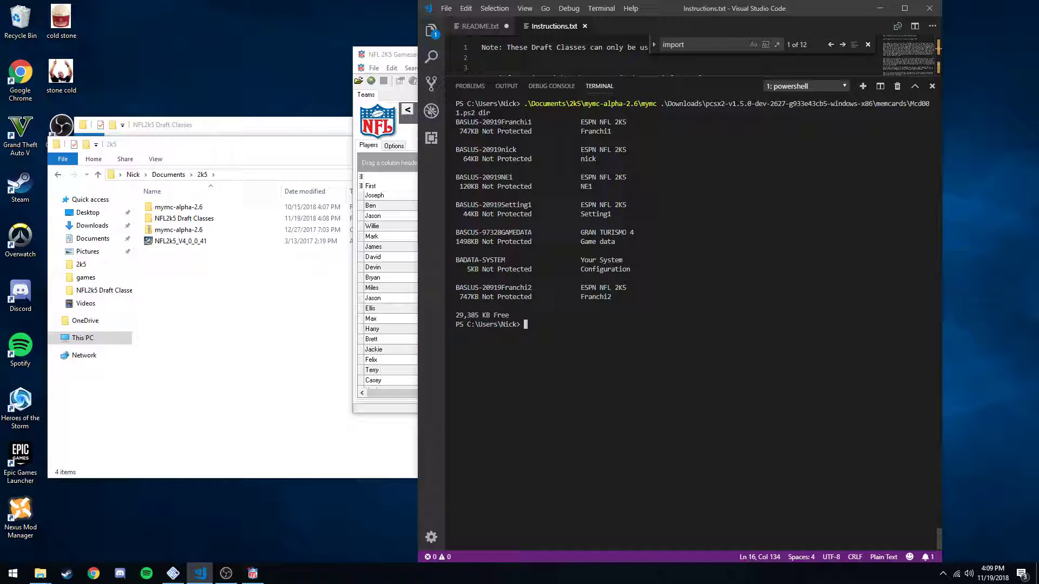
# Enter the mymc export command for the Franchi1 save BASLUS-20919Franchi1 on Mcd001.ps2, checking its option and save name
pyautogui.moveTo(533, 122); pyautogui.dragTo(458, 123)
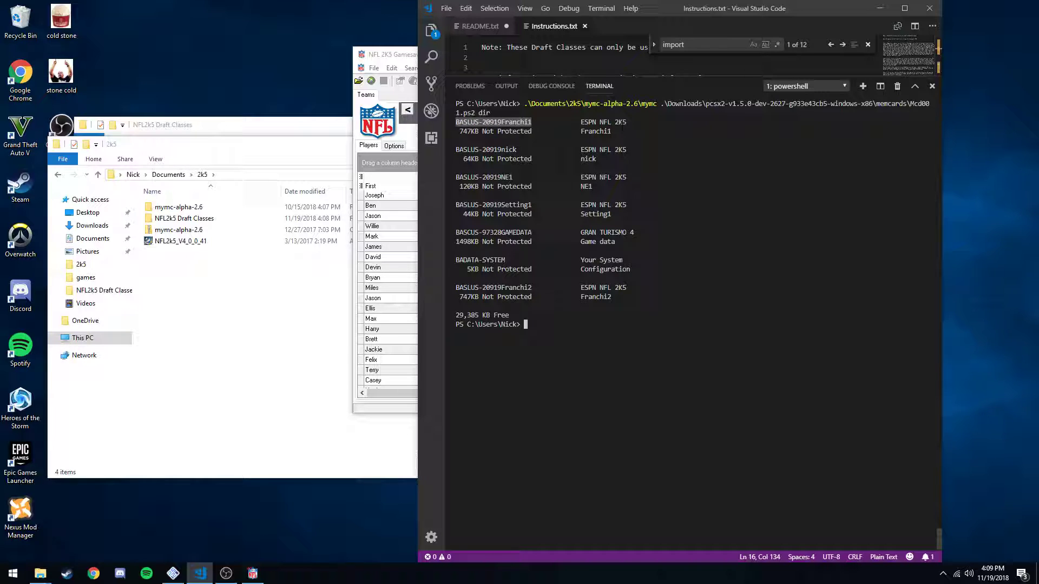
pyautogui.moveTo(614, 130); pyautogui.dragTo(456, 122)
pyautogui.hotkey('ctrl', 'c')
pyautogui.hotkey('ctrl', 'c')
pyautogui.press('Up')
pyautogui.press('Up')
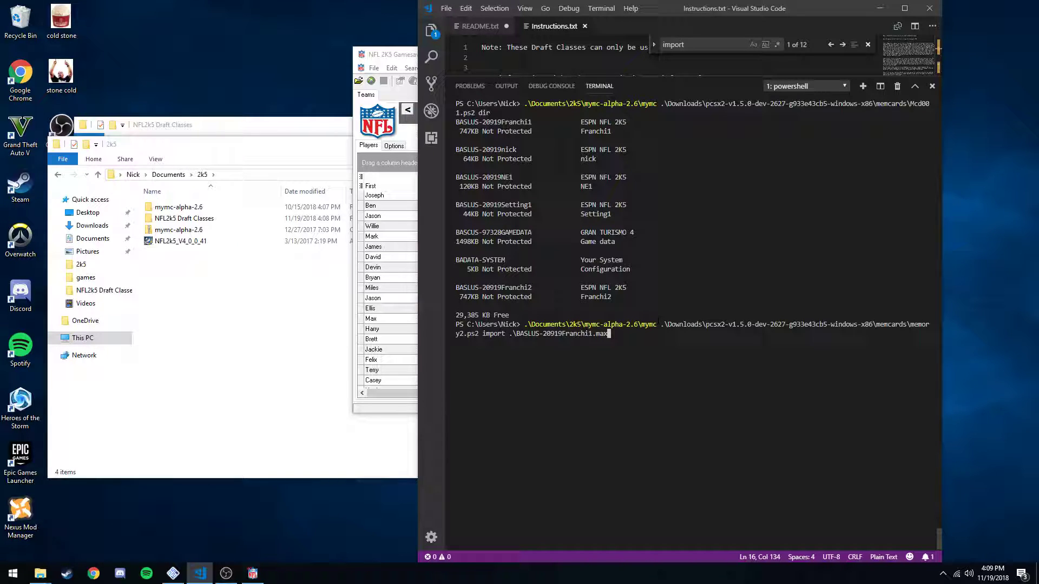
pyautogui.press('Up')
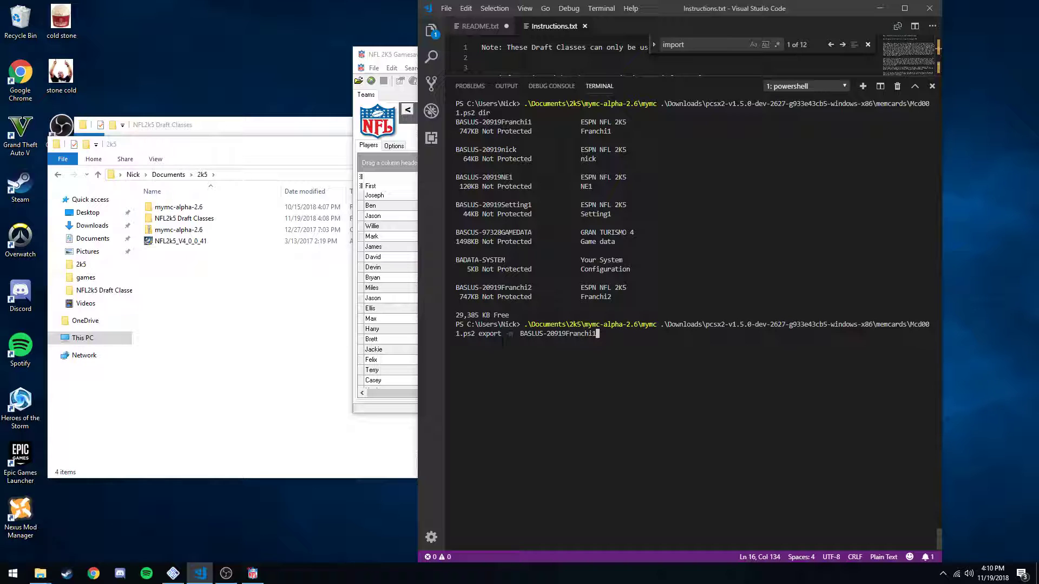
pyautogui.moveTo(511, 334); pyautogui.dragTo(508, 334)
pyautogui.moveTo(606, 333); pyautogui.dragTo(521, 334)
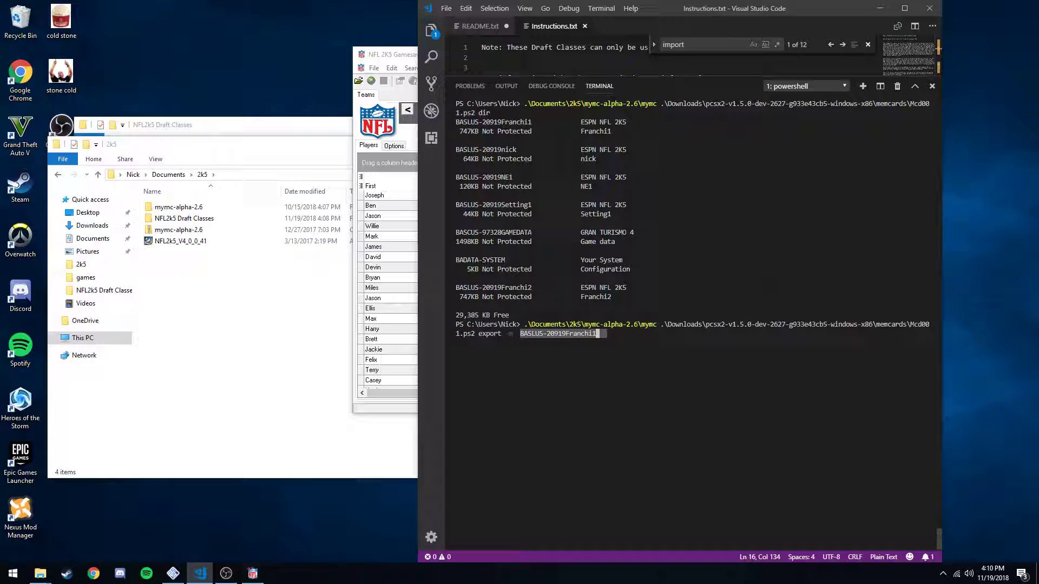
pyautogui.hotkey('ctrl', 'c')
pyautogui.hotkey('ctrl', 'v')
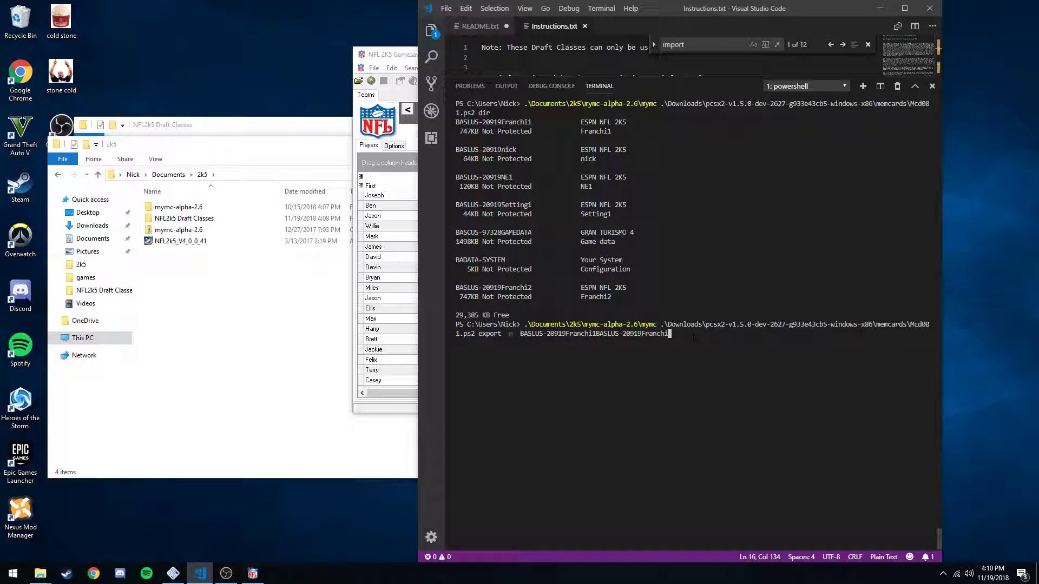
pyautogui.press('BackSpace')
pyautogui.press('BackSpace')
pyautogui.press('BackSpace')
pyautogui.press('BackSpace')
pyautogui.press('BackSpace')
pyautogui.press('BackSpace')
pyautogui.press('BackSpace')
pyautogui.press('BackSpace')
pyautogui.press('BackSpace')
pyautogui.press('BackSpace')
pyautogui.press('BackSpace')
pyautogui.press('BackSpace')
pyautogui.press('BackSpace')
pyautogui.press('BackSpace')
pyautogui.press('BackSpace')
pyautogui.press('BackSpace')
pyautogui.press('BackSpace')
# Run the mymc export of BASLUS-20919Franchi1 from Mcd001.ps2 as a .max file into the current user folder
pyautogui.moveTo(520, 324); pyautogui.dragTo(467, 324)
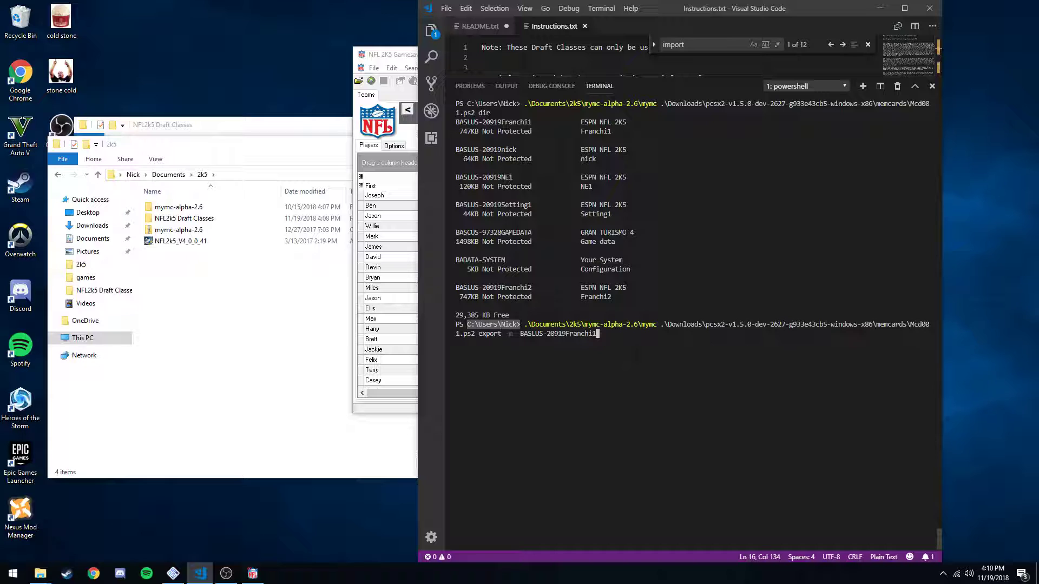
pyautogui.rightClick(468, 324)
pyautogui.press('Return')
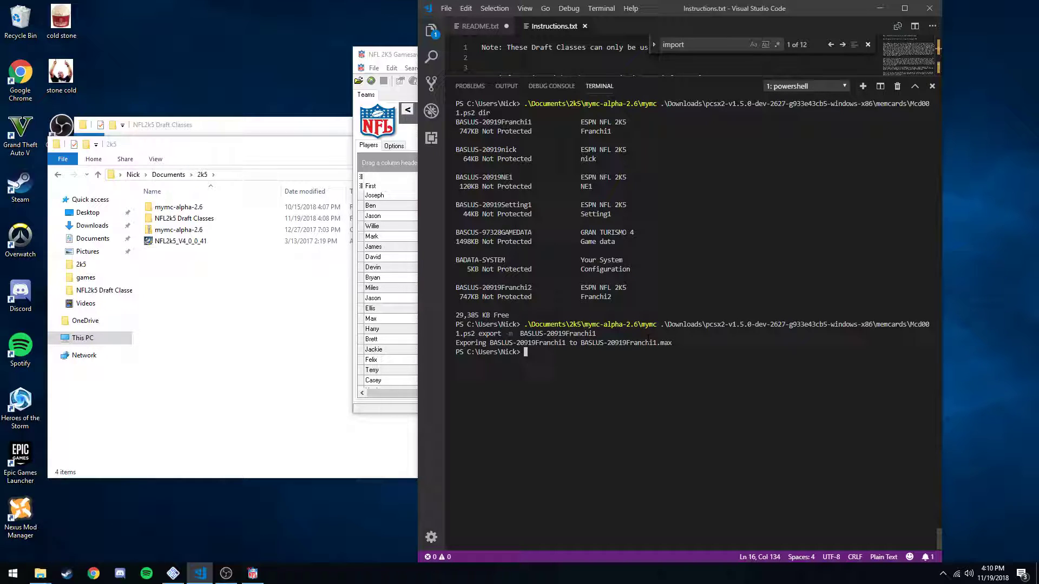
# Switch to NFL 2K5 Gamesave Editor and open the exported save BASLUS-20919Franchi1.max from the current user's folder
pyautogui.click(401, 49)
pyautogui.click(358, 81)
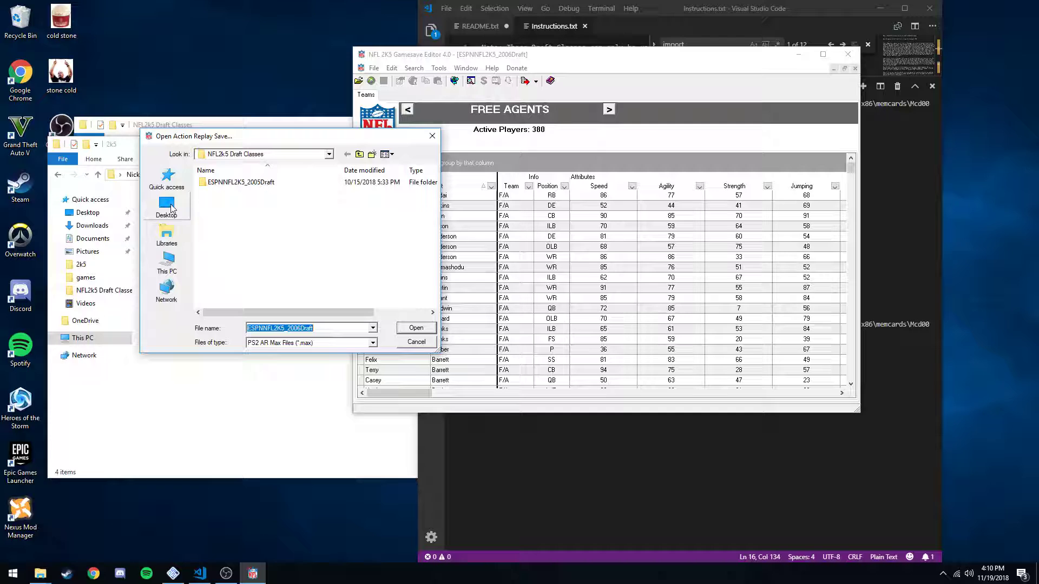
pyautogui.click(167, 263)
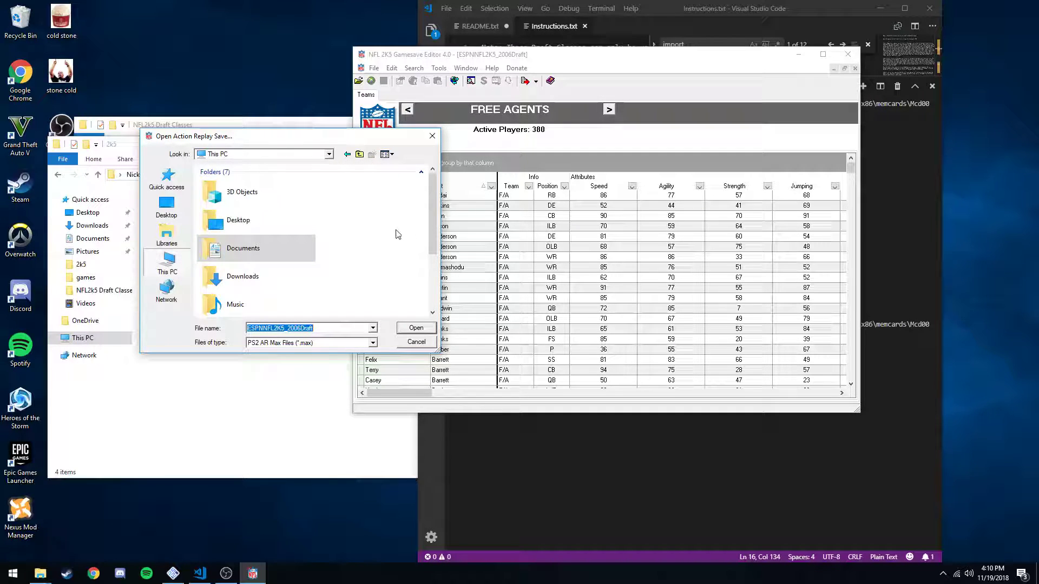
pyautogui.scroll(-3, 283, 235)
pyautogui.scroll(3, 281, 232)
pyautogui.click(329, 154)
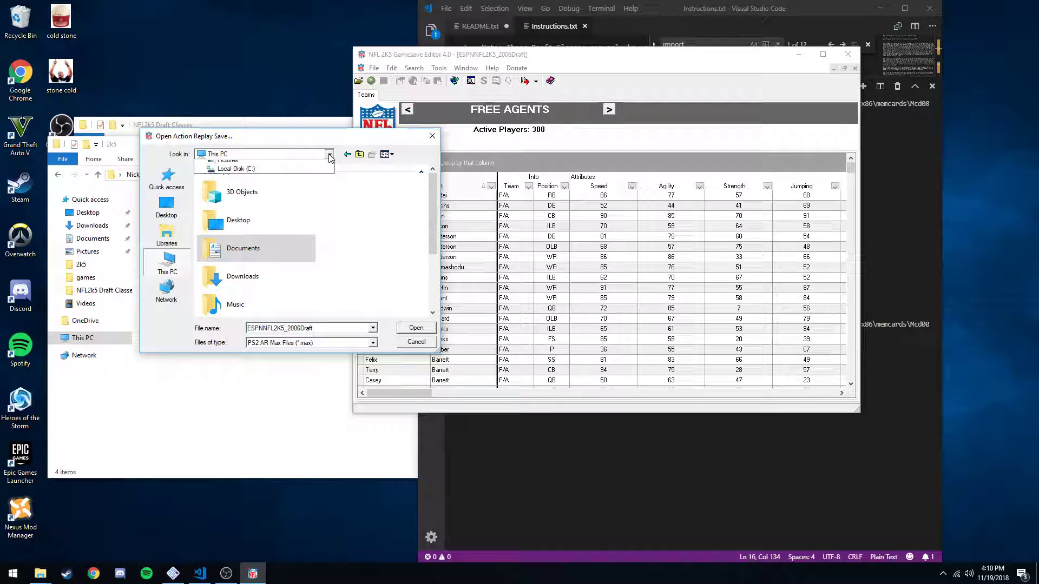
pyautogui.click(216, 195)
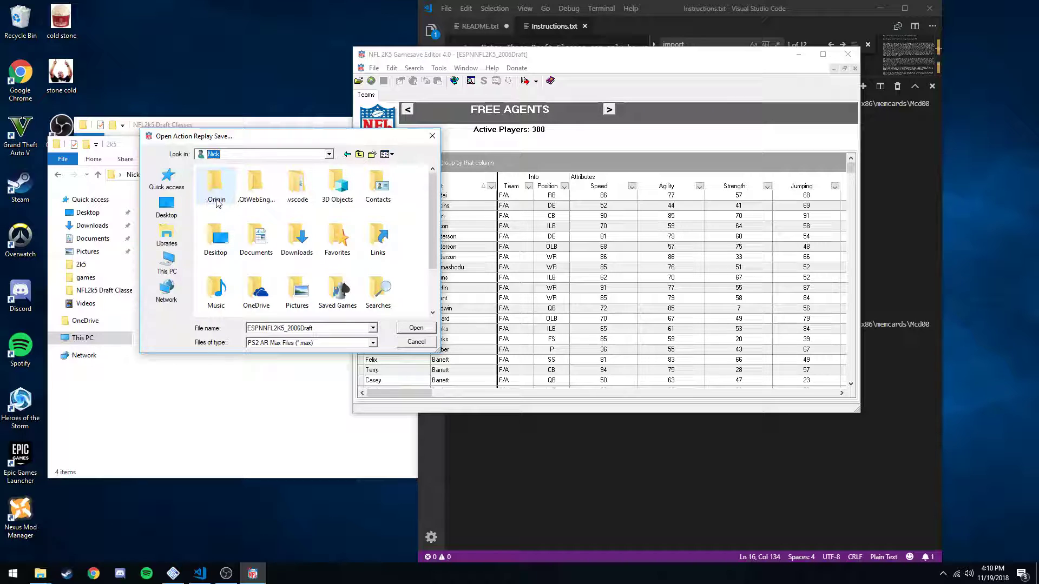
pyautogui.scroll(-2, 228, 238)
pyautogui.click(257, 282)
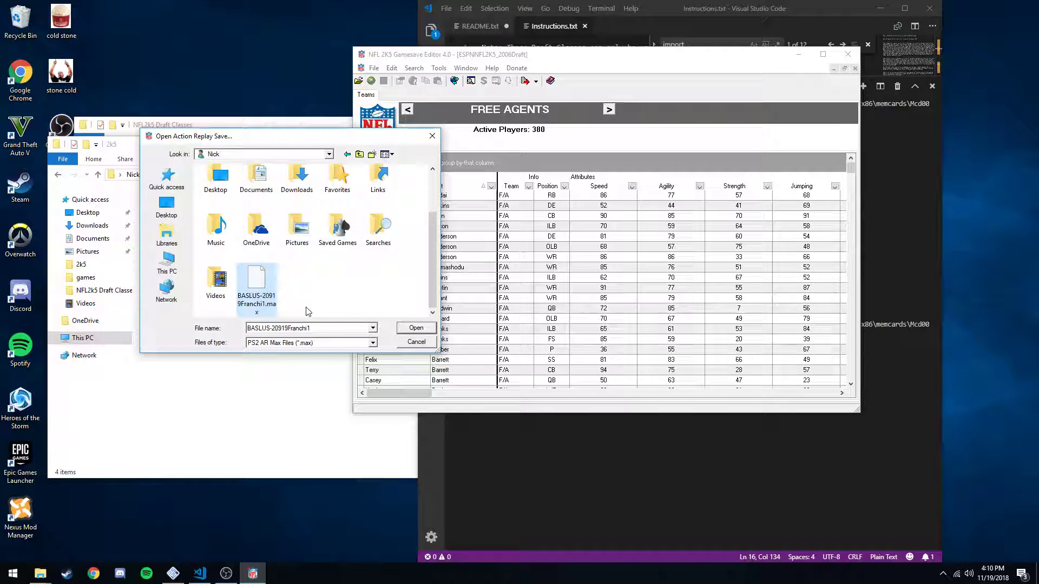
pyautogui.click(416, 329)
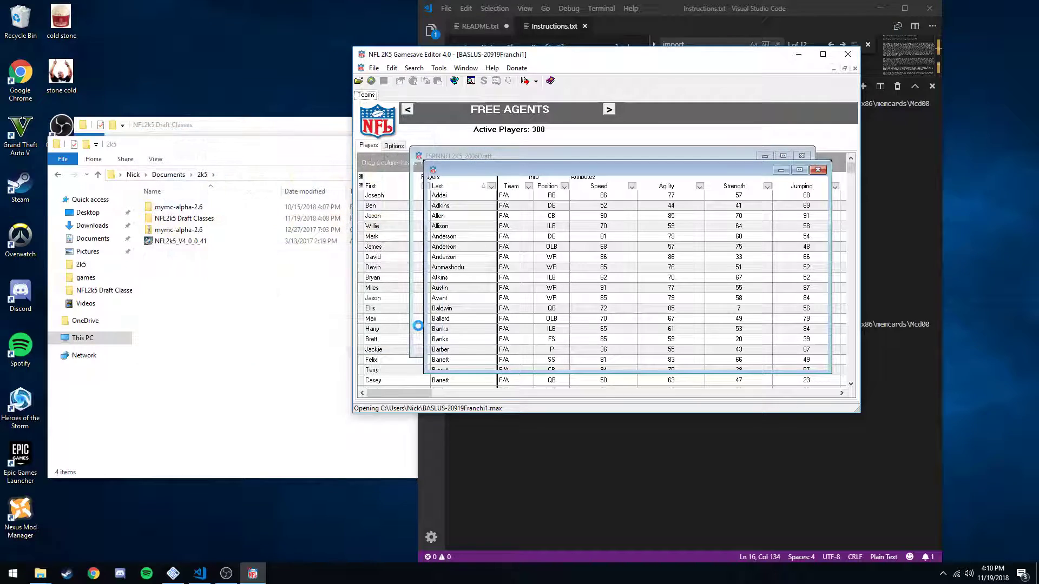
# Import 2006draftclass.2k5Team from the NFL2k5 Draft Classes folder into the Draft Class team, replacing its players
pyautogui.click(408, 110)
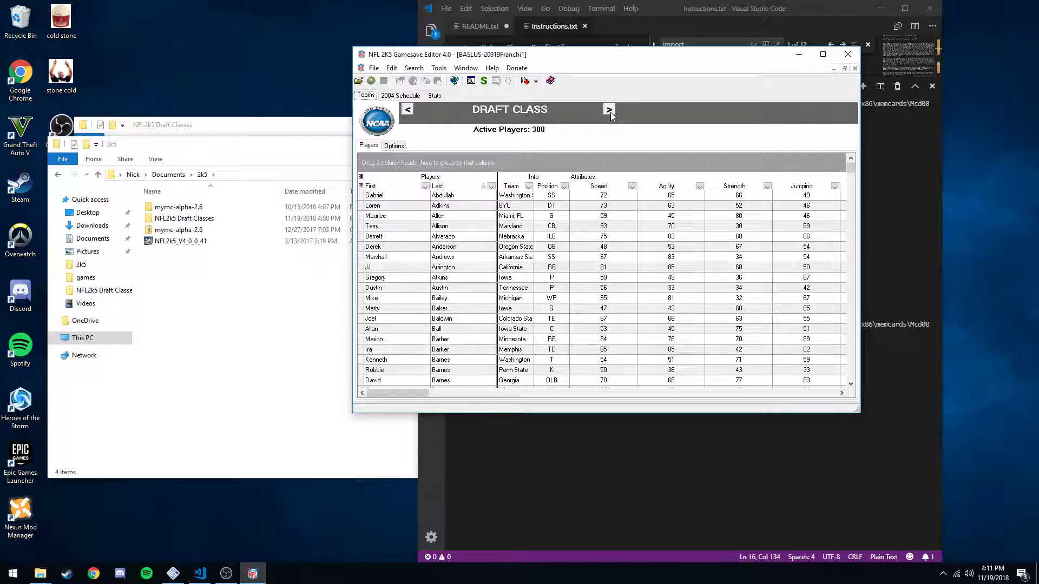
pyautogui.rightClick(464, 135)
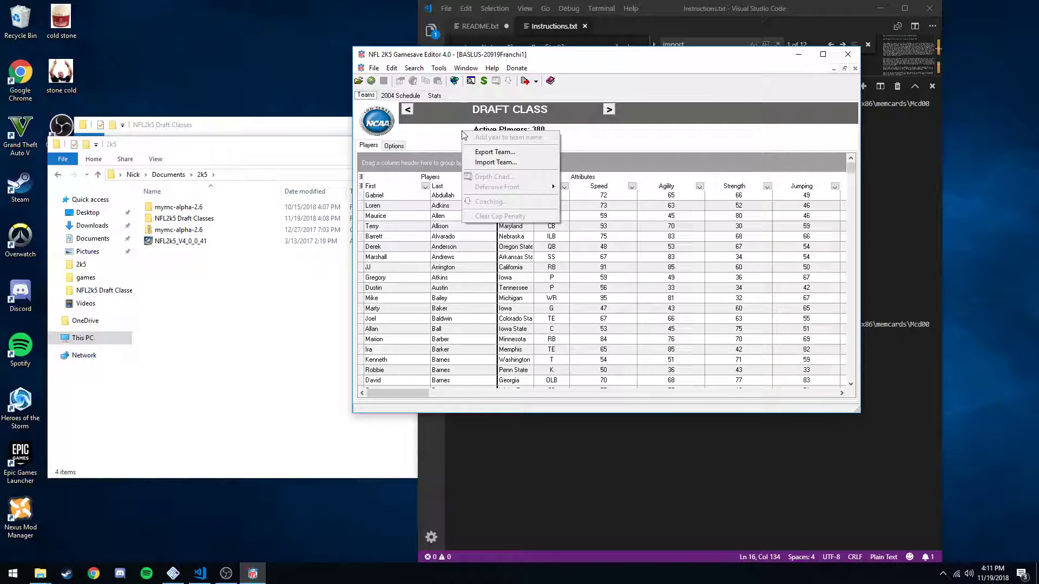
pyautogui.click(518, 166)
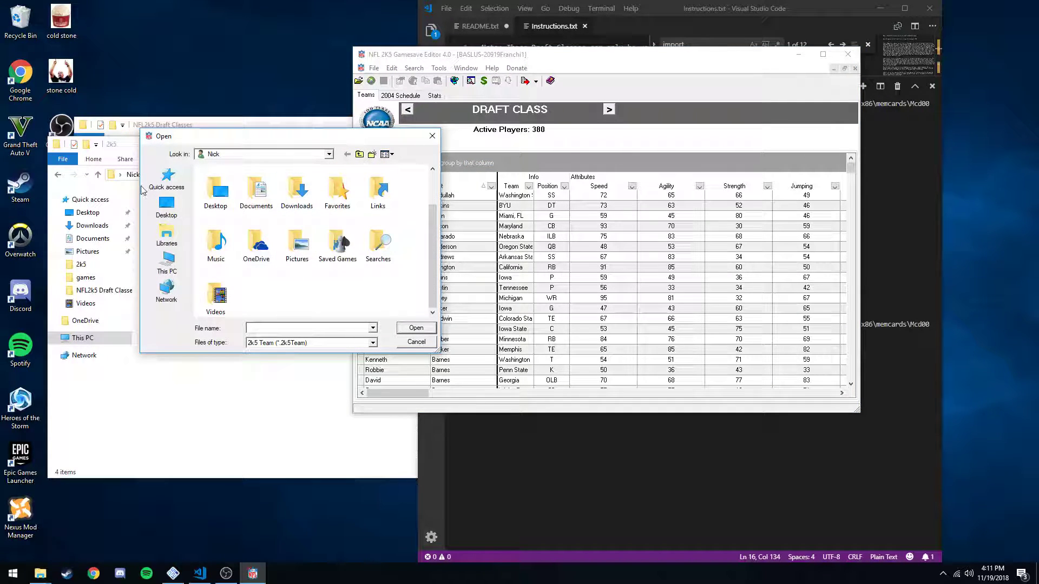
pyautogui.click(166, 207)
pyautogui.doubleClick(368, 184)
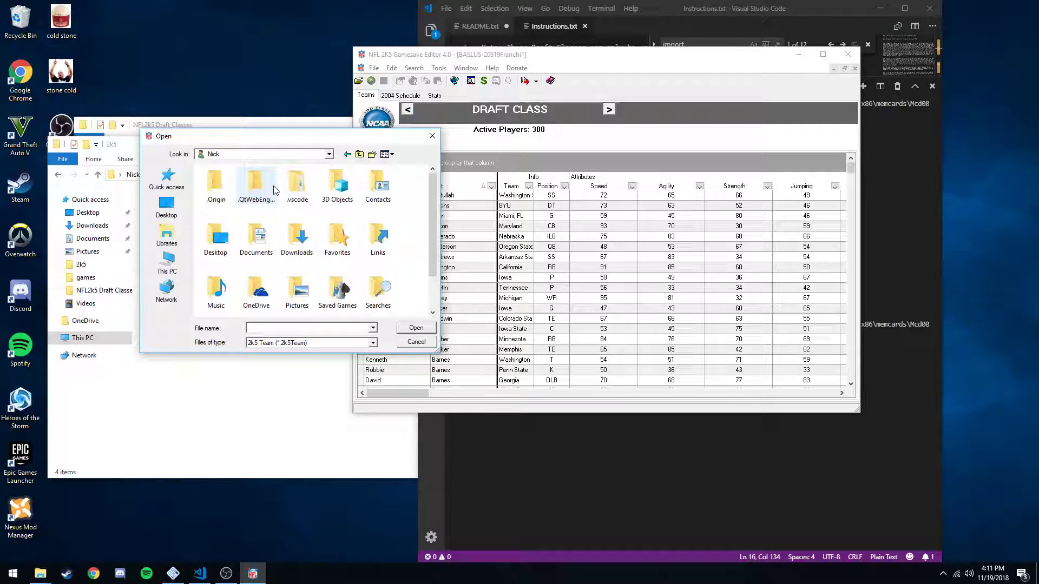
pyautogui.doubleClick(255, 235)
pyautogui.doubleClick(239, 183)
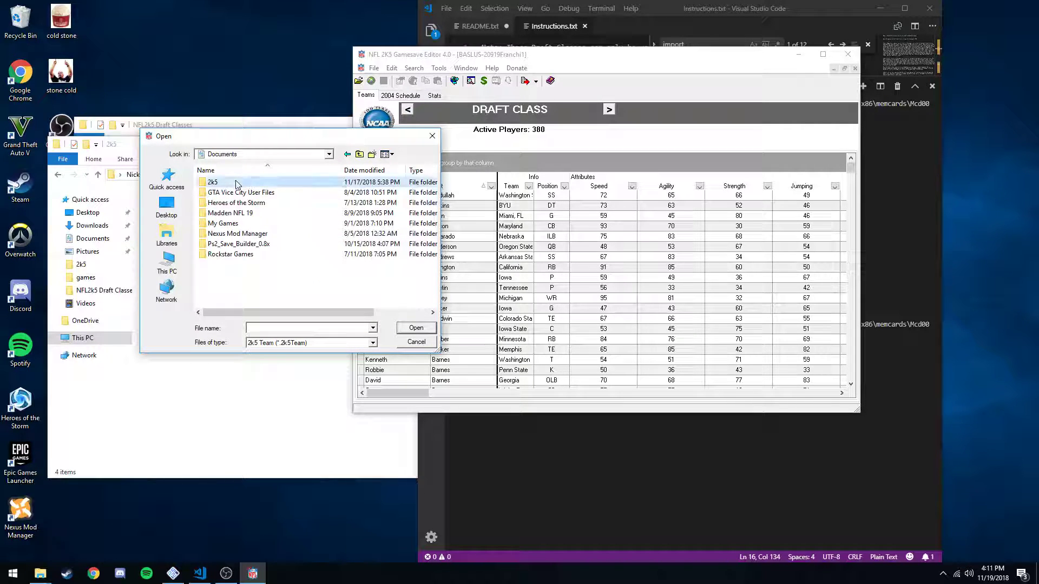
pyautogui.doubleClick(238, 193)
pyautogui.click(239, 204)
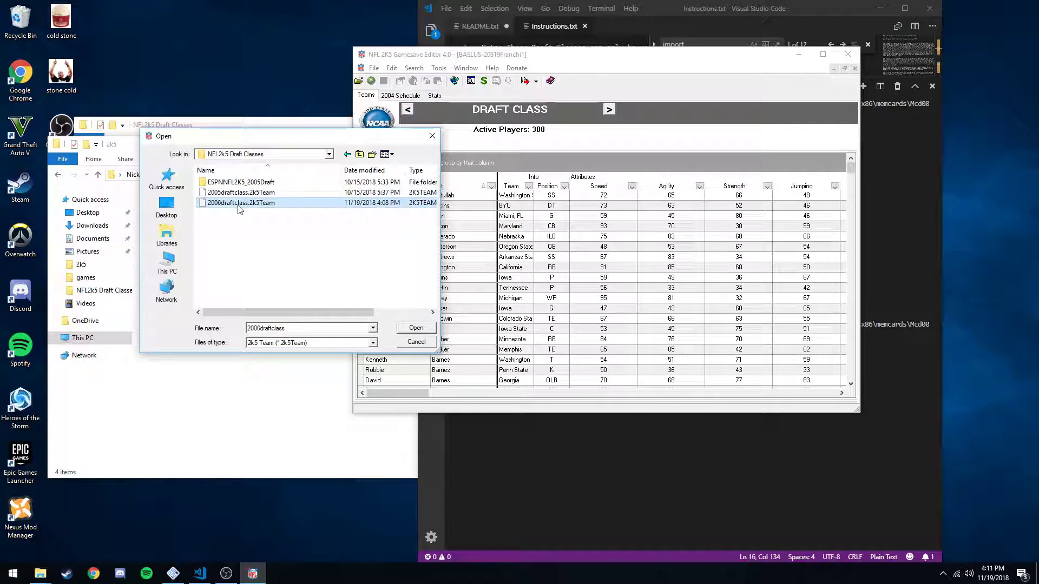
pyautogui.click(416, 328)
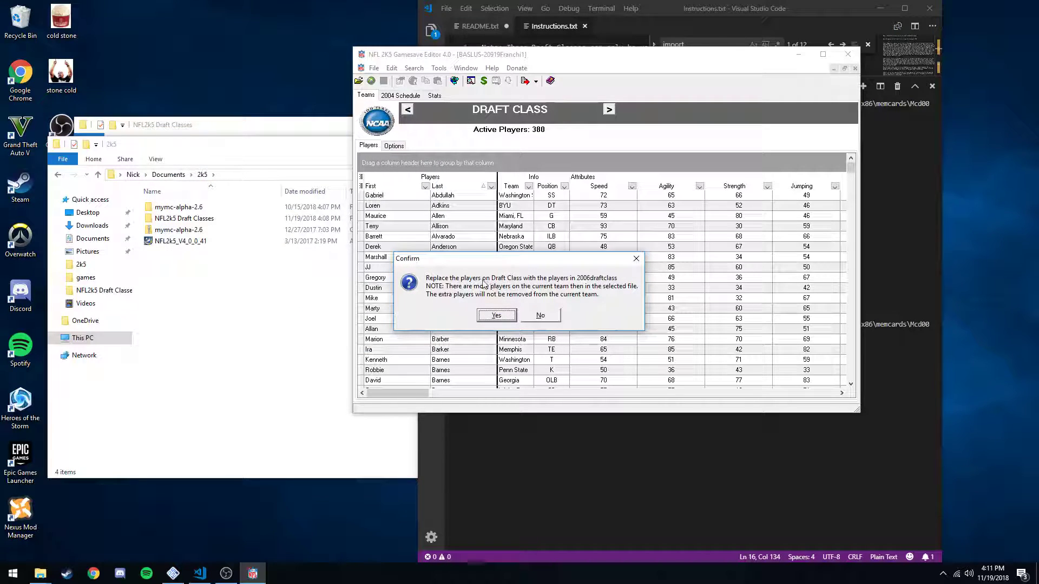
pyautogui.click(497, 316)
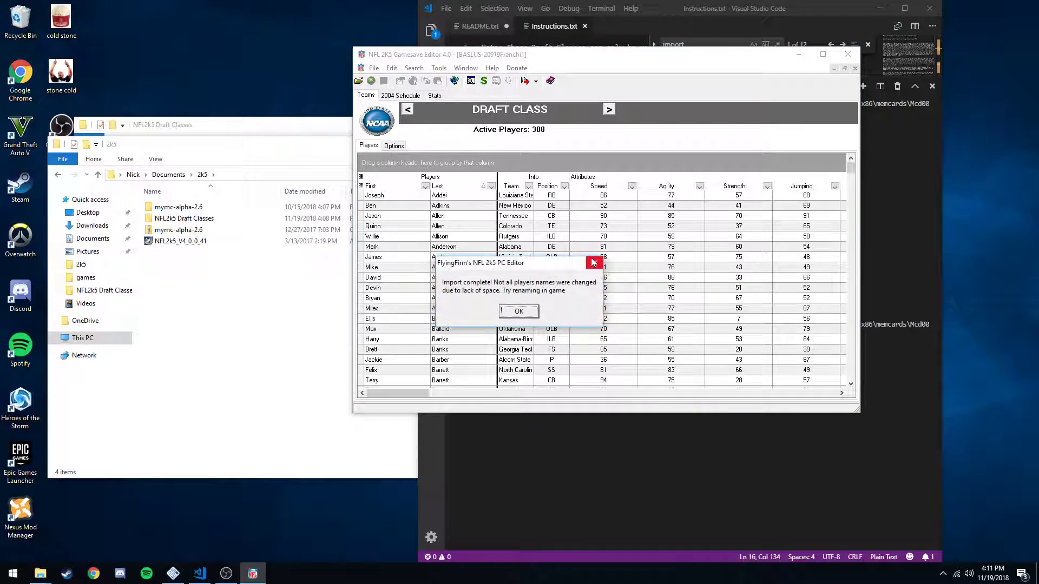
pyautogui.click(519, 310)
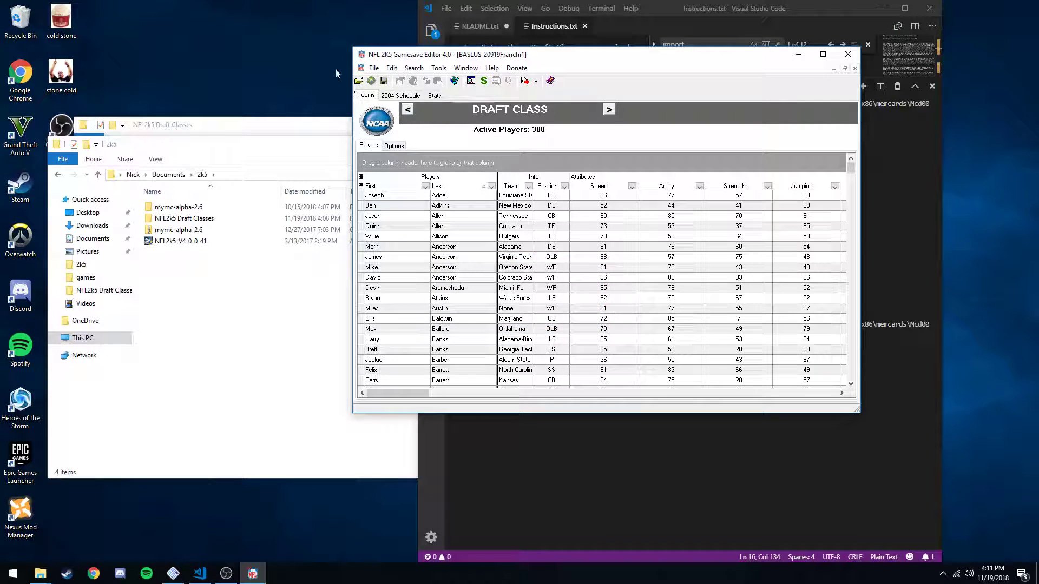
# Save the edited franchise back to its .max file
pyautogui.click(384, 81)
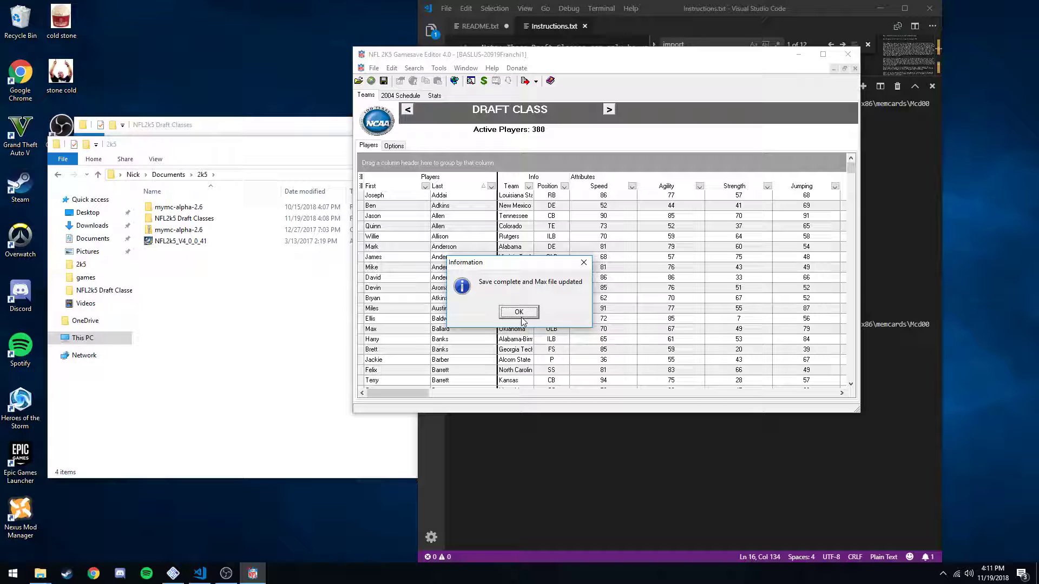
pyautogui.click(518, 315)
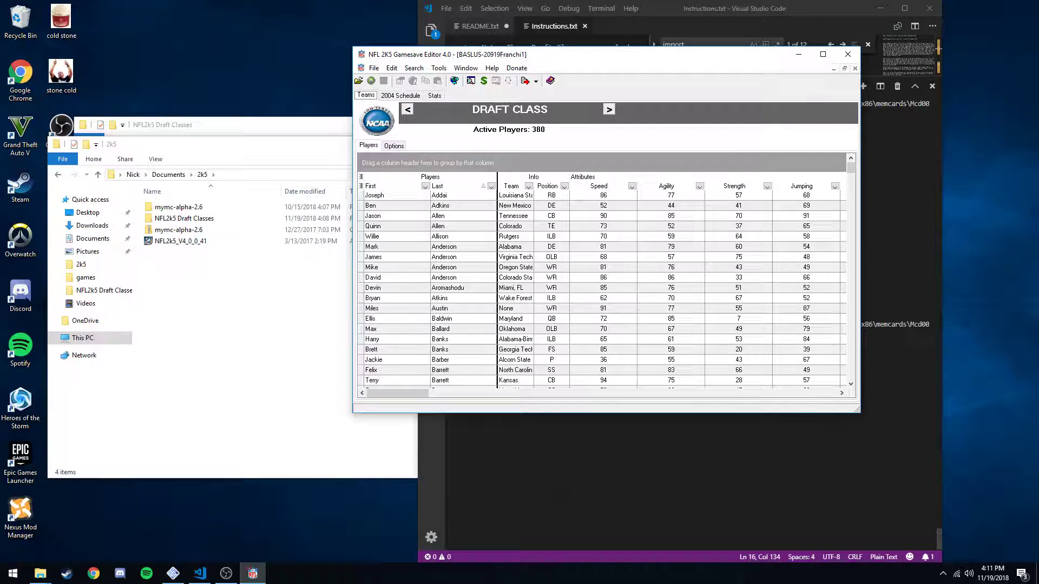
# Switch to the Visual Studio Code terminal and recall the earlier mymc import command for BASLUS-20919Franchi1.max
pyautogui.hotkey('alt', 'Tab')
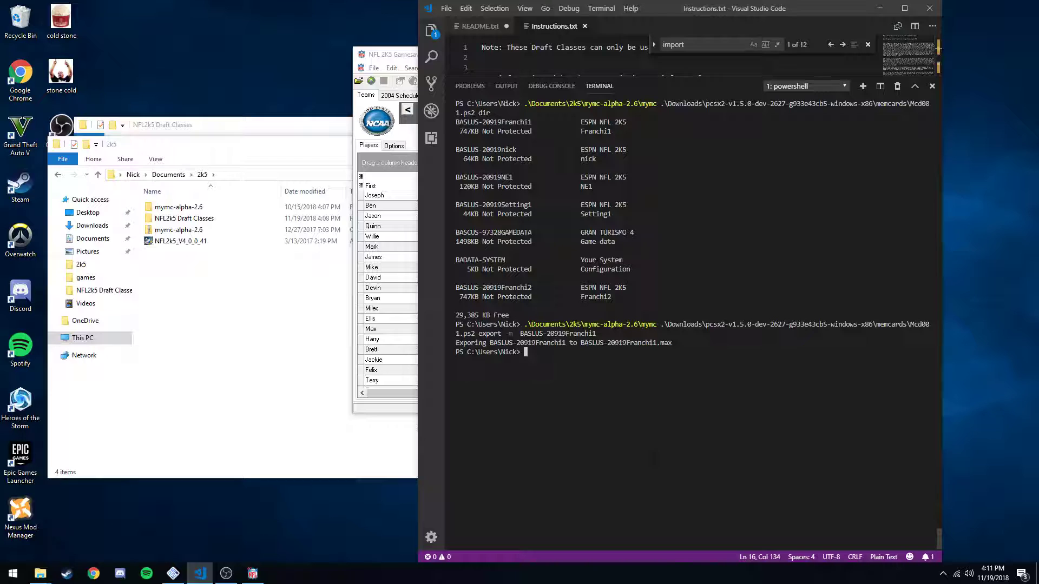
pyautogui.press('Up')
pyautogui.press('Up')
pyautogui.press('Escape')
pyautogui.press('Up')
pyautogui.press('Up')
pyautogui.press('Up')
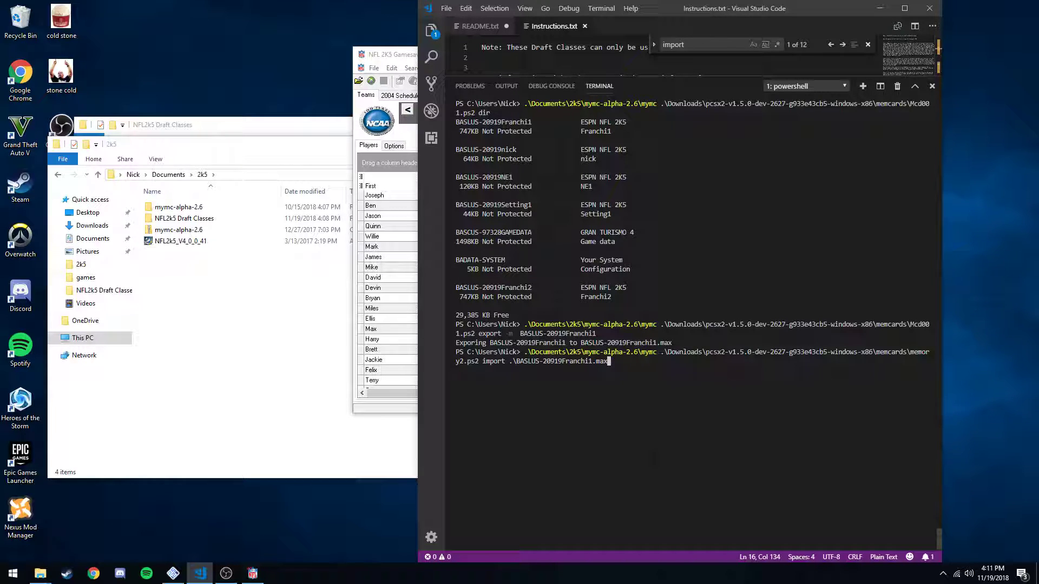
# Change the command's memory card file to Mcd001.ps2 and try to import BASLUS-20919Franchi1.max into it
pyautogui.press('Left')
pyautogui.press('Left')
pyautogui.press('Left')
pyautogui.press('Left')
pyautogui.press('Left')
pyautogui.press('Left')
pyautogui.press('Left')
pyautogui.press('Left')
pyautogui.press('Left')
pyautogui.press('Left')
pyautogui.press('Left')
pyautogui.press('Left')
pyautogui.press('Left')
pyautogui.press('Left')
pyautogui.press('Left')
pyautogui.press('Left')
pyautogui.press('Left')
pyautogui.press('Left')
pyautogui.press('Left')
pyautogui.press('Left')
pyautogui.press('BackSpace')
pyautogui.press('BackSpace')
pyautogui.press('BackSpace')
pyautogui.press('BackSpace')
pyautogui.press('BackSpace')
pyautogui.press('BackSpace')
pyautogui.press('BackSpace')
pyautogui.press('BackSpace')
pyautogui.press('BackSpace')
pyautogui.press('BackSpace')
pyautogui.press('BackSpace')
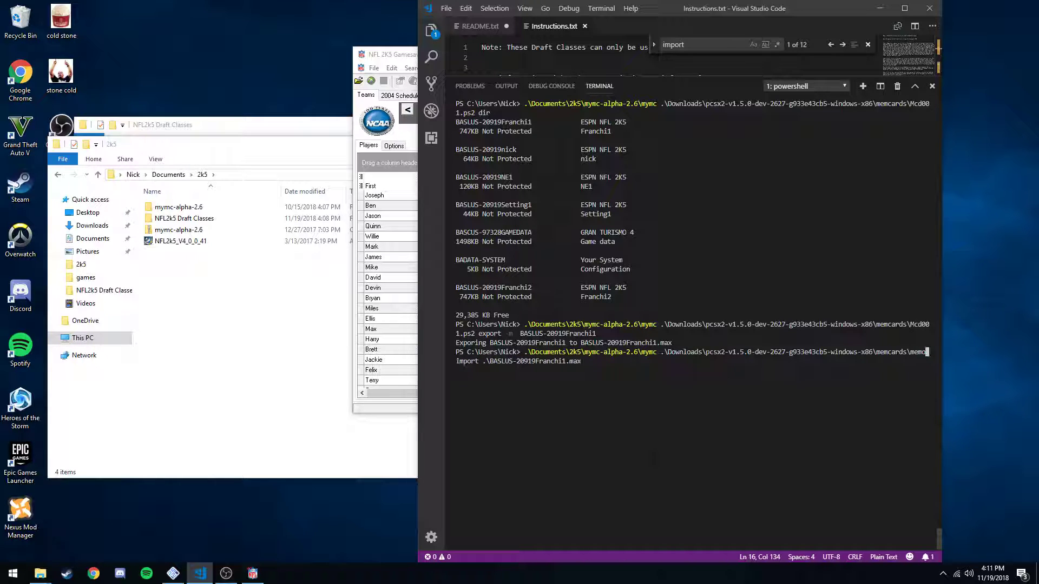
pyautogui.write('Mcd001.ps2')
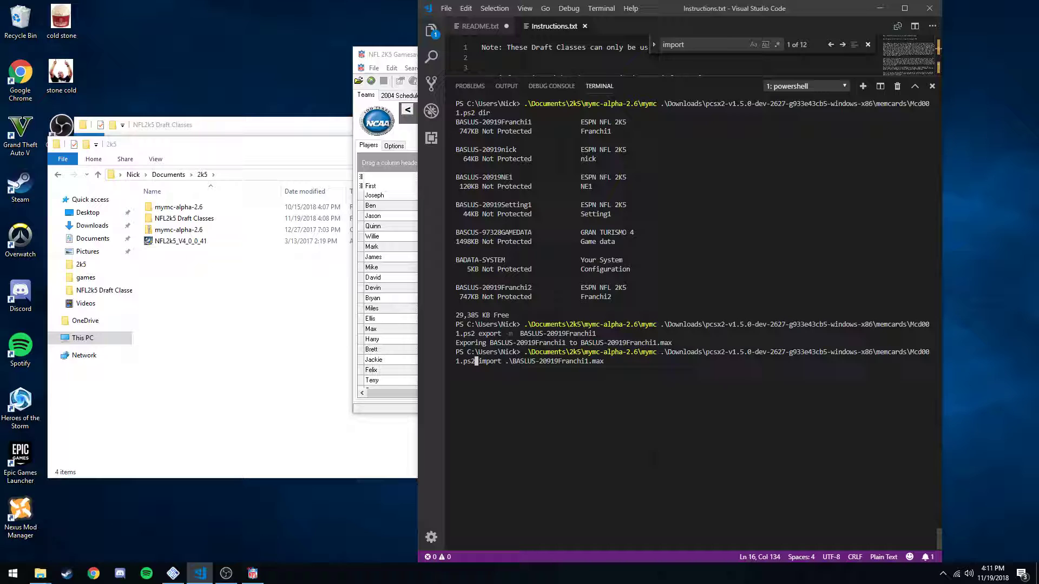
pyautogui.press('Return')
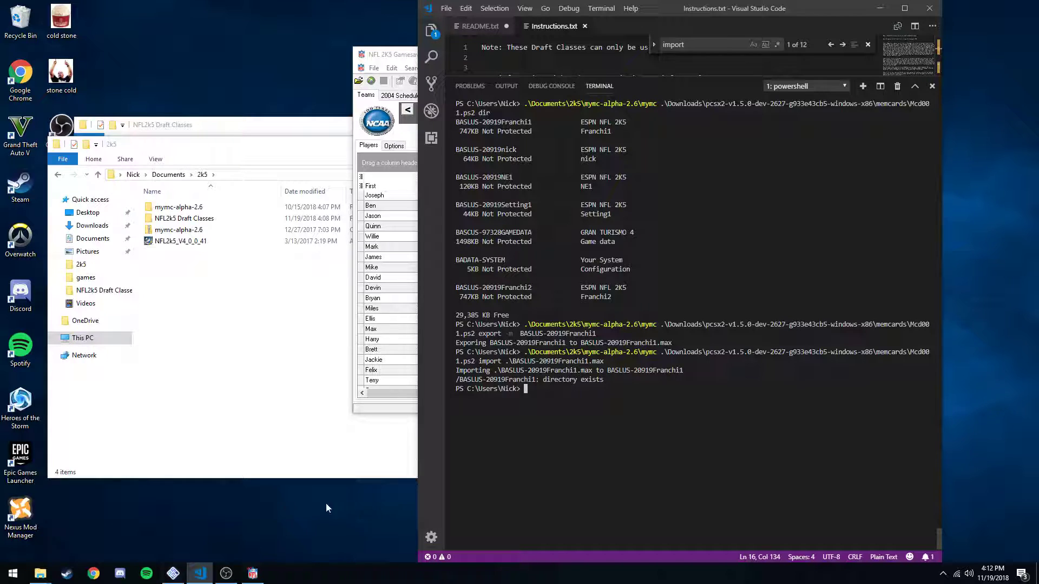
# Switch to PCSX2 and examine its assigned memory cards and the options for creating a new memory card
pyautogui.click(172, 575)
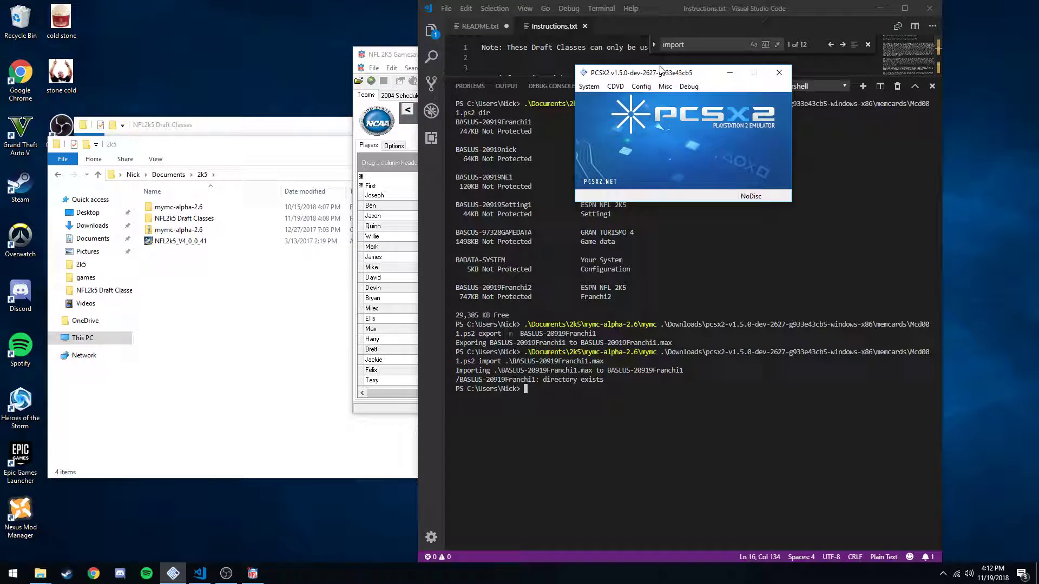
pyautogui.moveTo(657, 70); pyautogui.dragTo(544, 79)
pyautogui.click(527, 94)
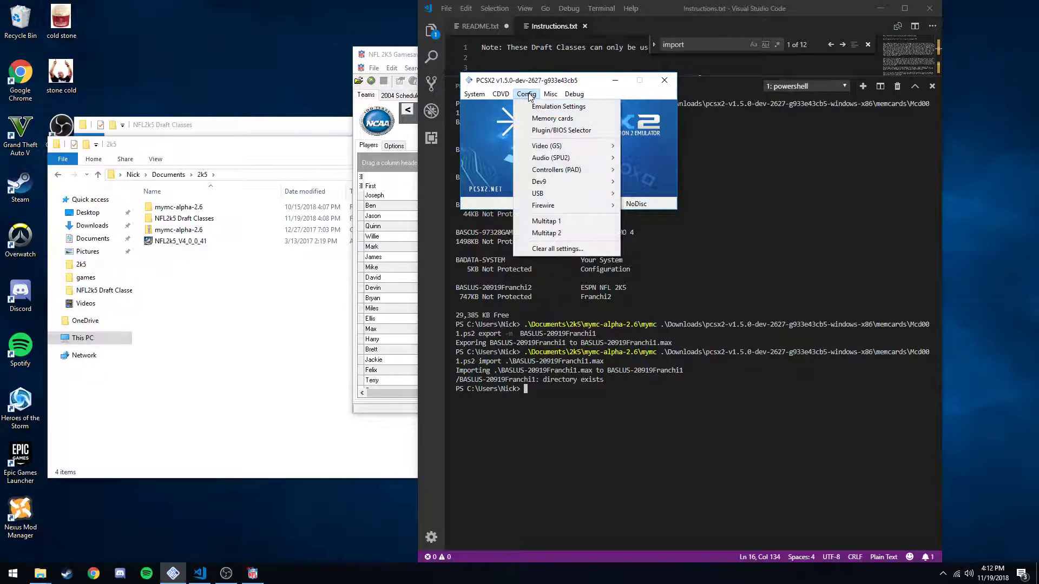
pyautogui.click(551, 118)
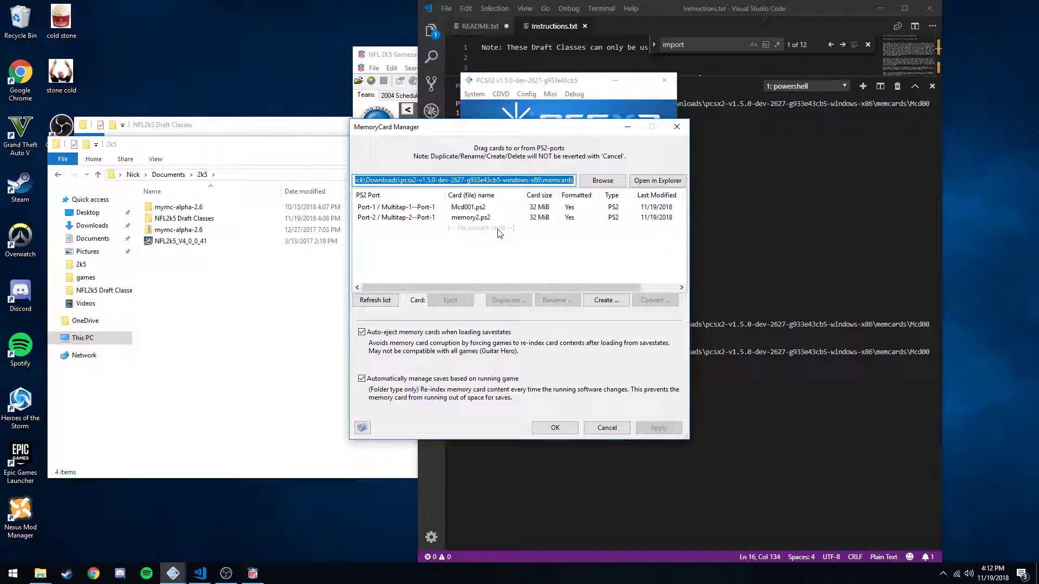
pyautogui.click(604, 301)
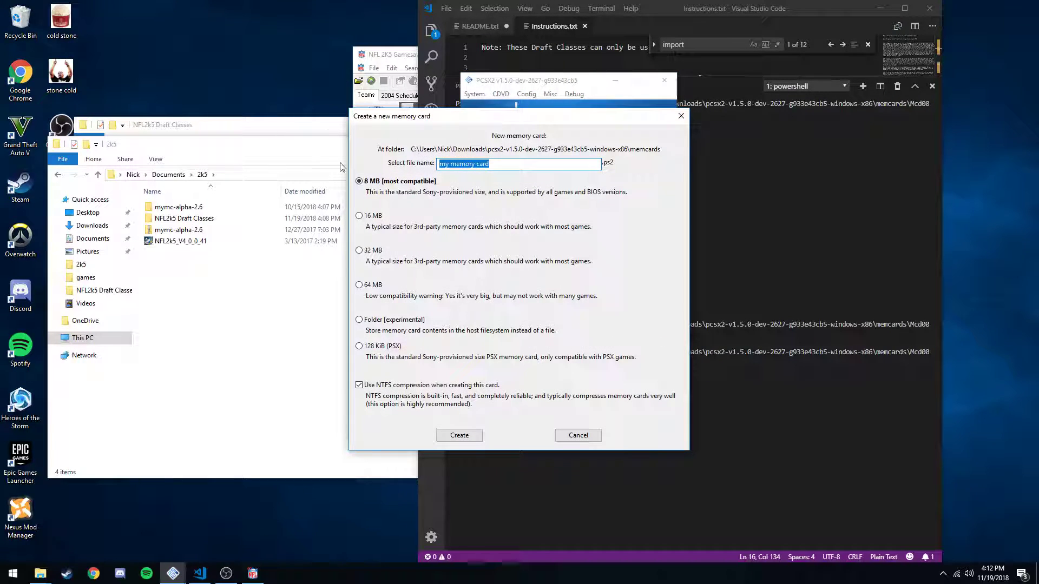
pyautogui.write('memory2')
pyautogui.press('Return')
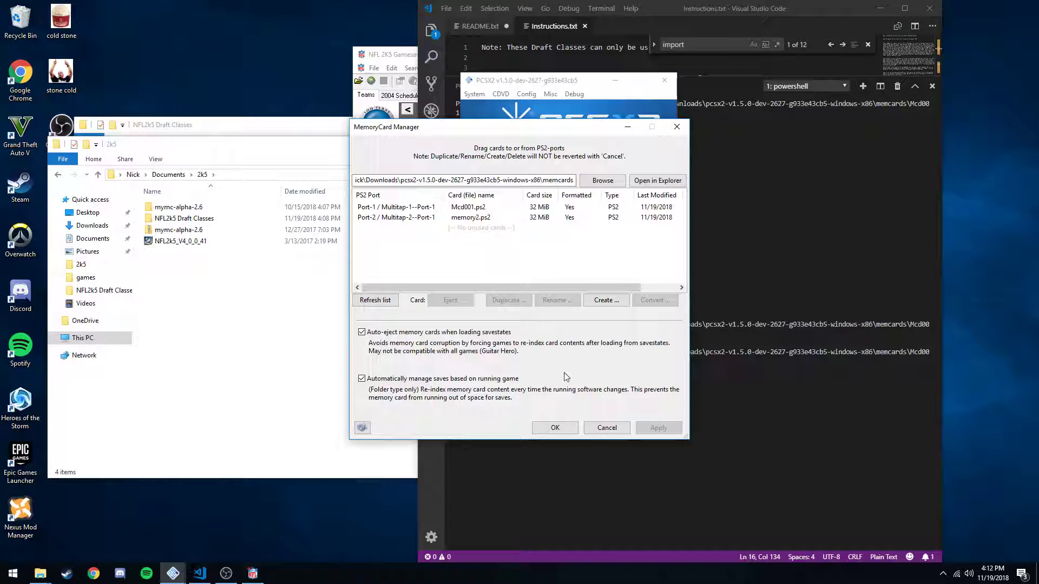
pyautogui.click(555, 428)
# Set the CDVD source to No disc with a system reset, and close the emulation window once it boots
pyautogui.click(501, 94)
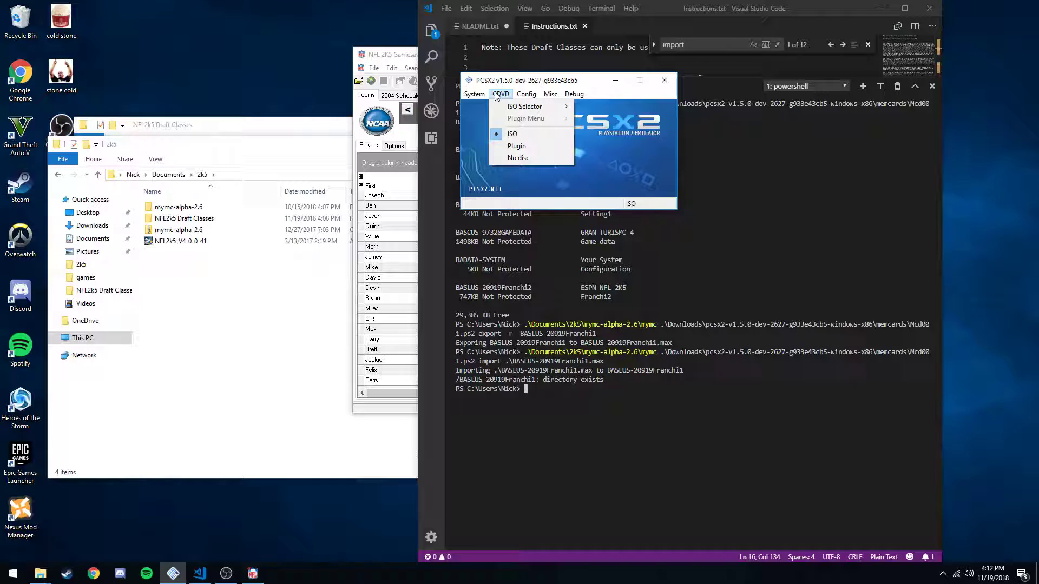
pyautogui.click(509, 158)
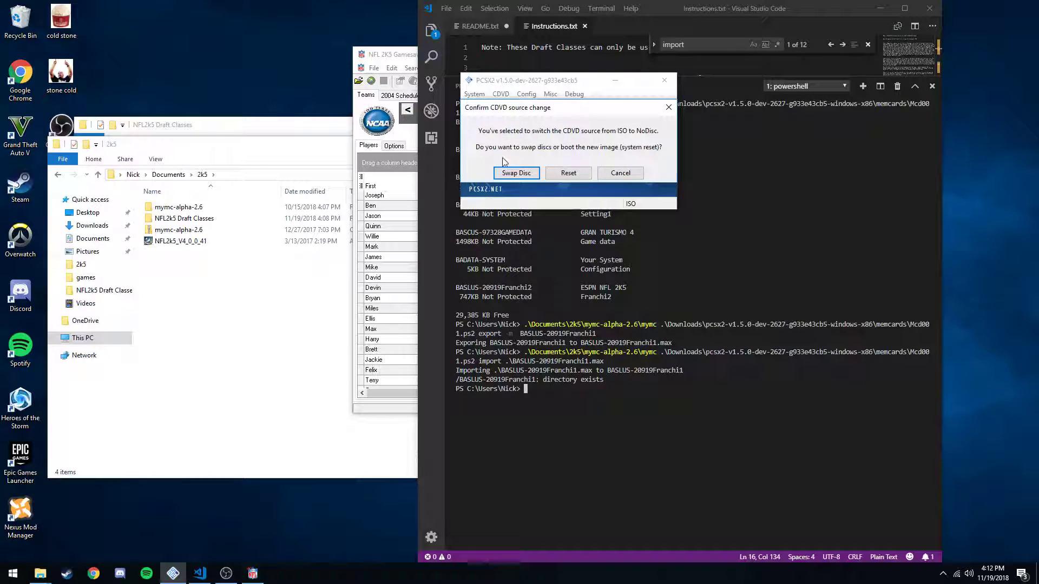
pyautogui.click(553, 173)
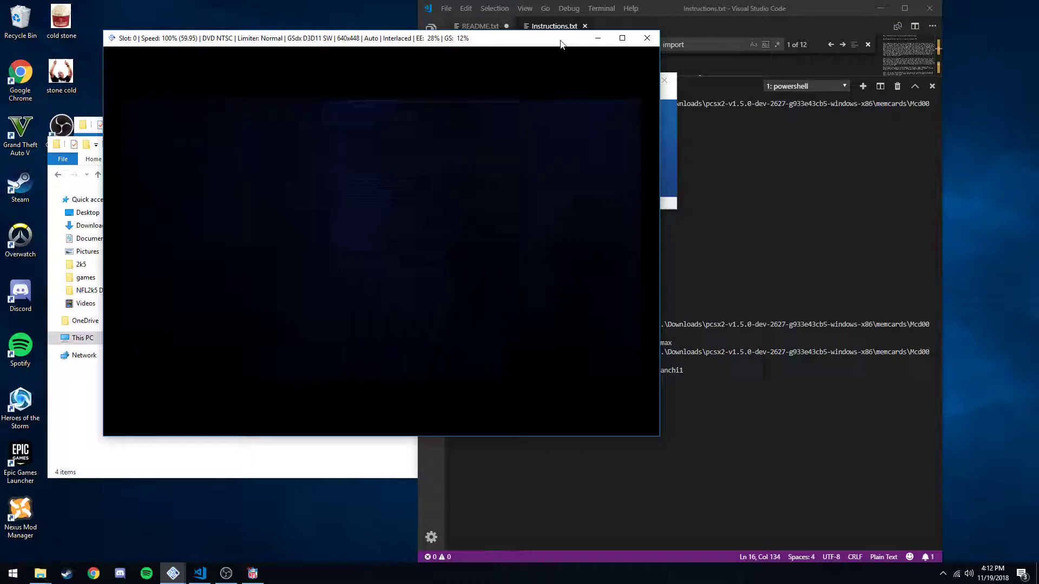
pyautogui.click(653, 46)
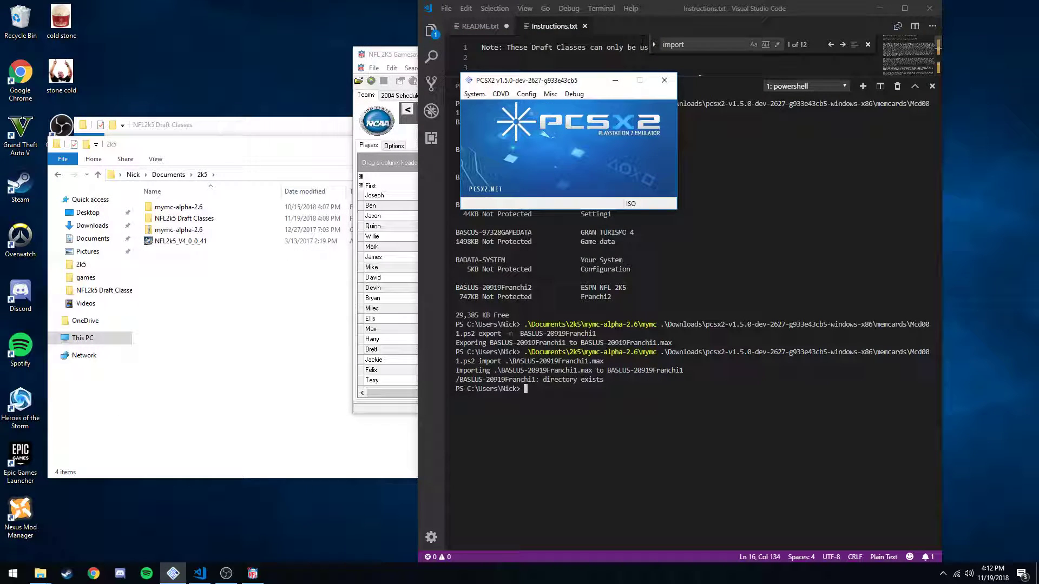
# Set the CDVD source back to ISO with a system reset, and close the emulation window
pyautogui.click(501, 94)
pyautogui.click(514, 135)
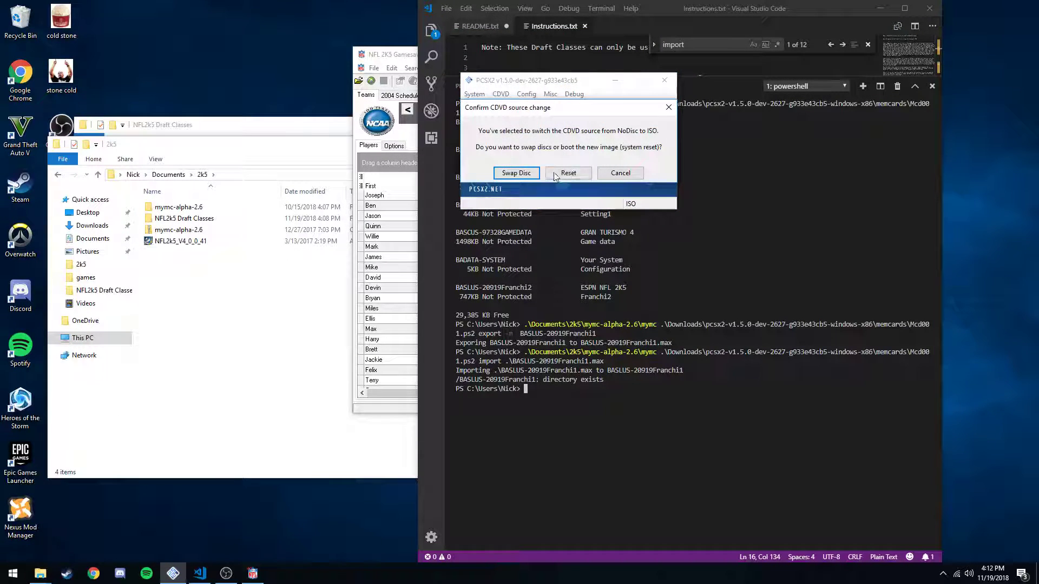
pyautogui.click(560, 177)
pyautogui.click(652, 37)
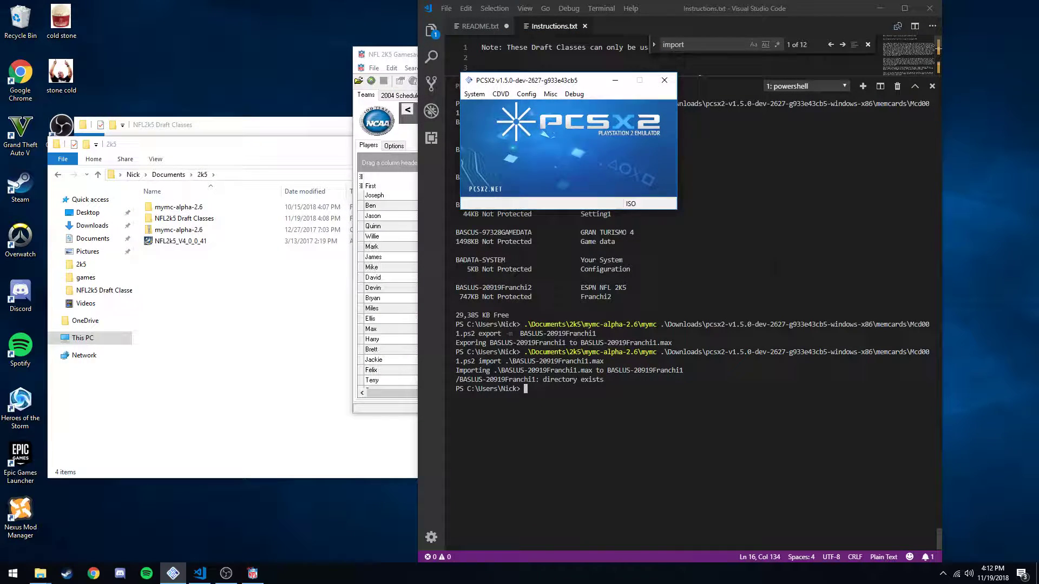
# Switch to the Visual Studio Code terminal and import BASLUS-20919Franchi1.max into the memory2.ps2 memory card with mymc
pyautogui.hotkey('alt', 'Tab')
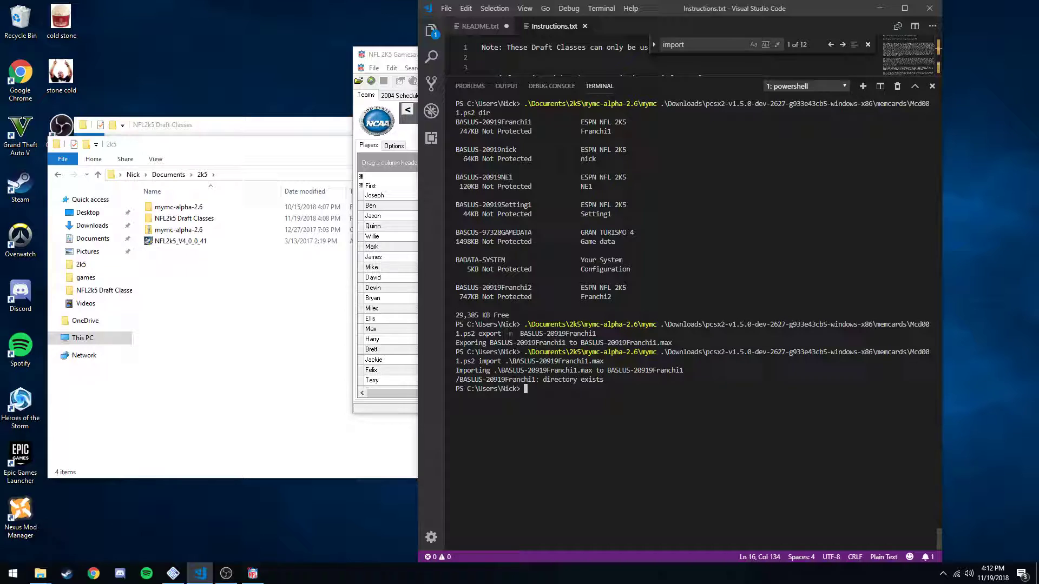
pyautogui.press('Up')
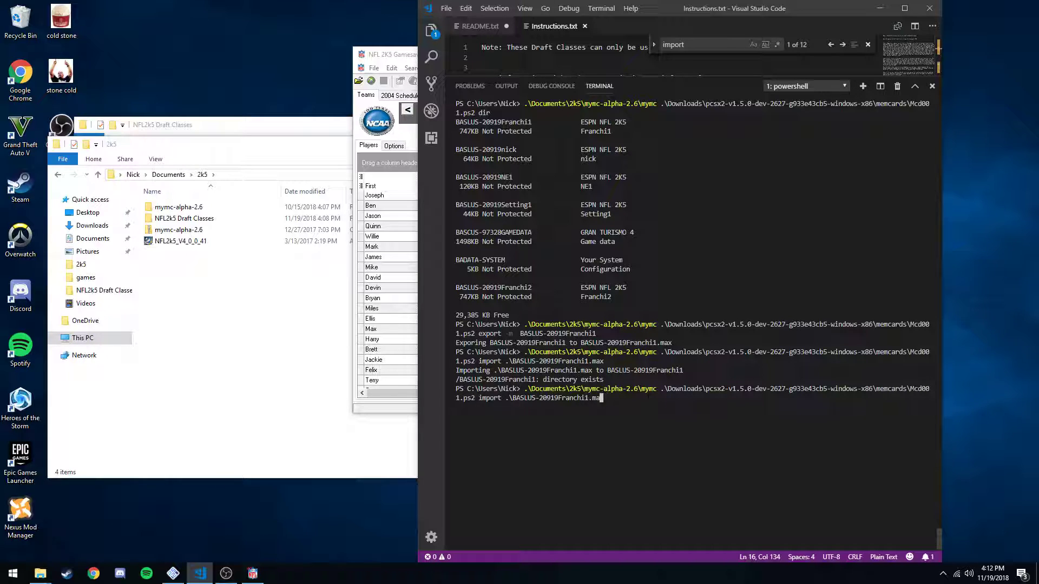
pyautogui.press('BackSpace')
pyautogui.press('BackSpace')
pyautogui.press('BackSpace')
pyautogui.press('BackSpace')
pyautogui.press('BackSpace')
pyautogui.press('BackSpace')
pyautogui.press('BackSpace')
pyautogui.press('BackSpace')
pyautogui.press('BackSpace')
pyautogui.press('BackSpace')
pyautogui.press('BackSpace')
pyautogui.press('BackSpace')
pyautogui.press('BackSpace')
pyautogui.press('BackSpace')
pyautogui.press('BackSpace')
pyautogui.press('BackSpace')
pyautogui.press('BackSpace')
pyautogui.press('BackSpace')
pyautogui.press('BackSpace')
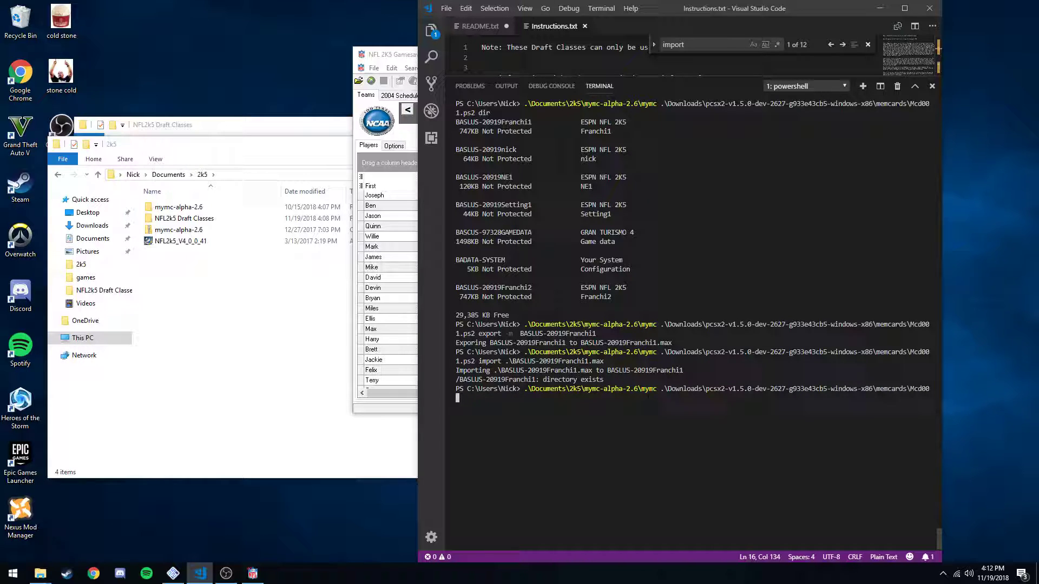
pyautogui.write('1.ps2')
pyautogui.press('Up')
pyautogui.write('import ')
pyautogui.write('.\\B')
pyautogui.press('Tab')
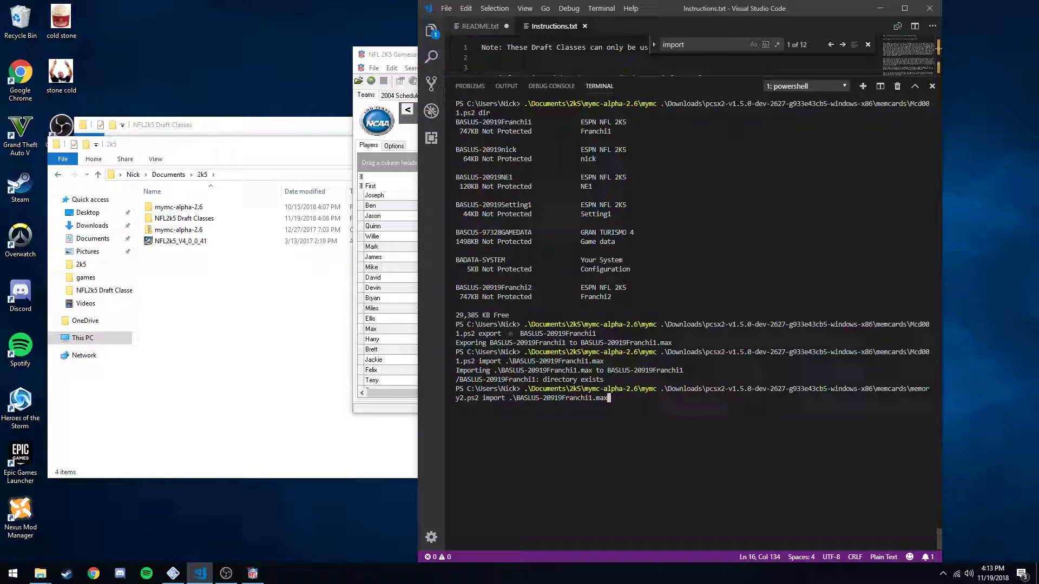
pyautogui.press('Return')
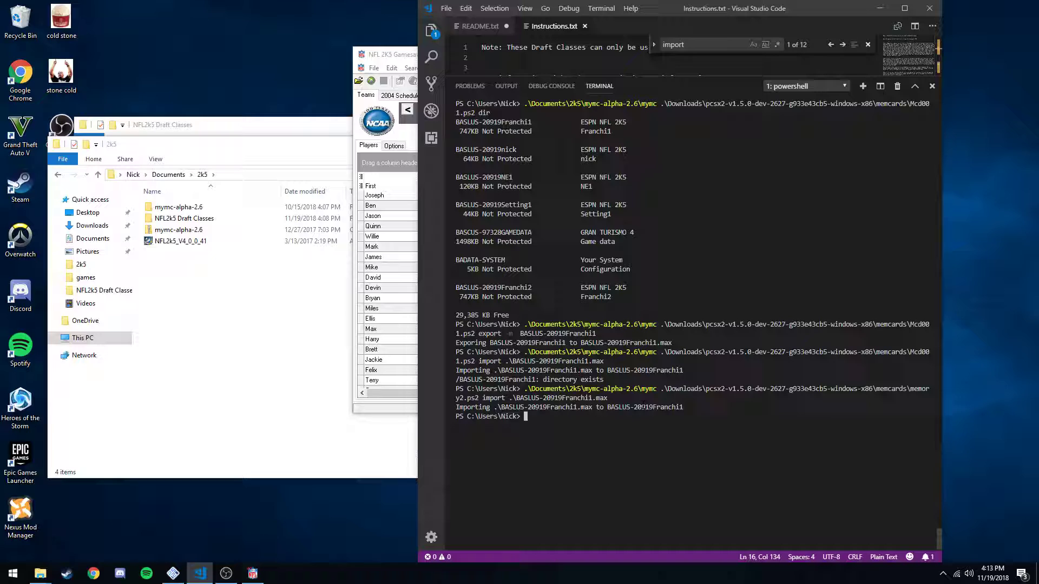
# List the contents of the memory2.ps2 memory card with mymc's dir command and highlight the BASLUS-20919Franchi1 entry
pyautogui.press('Up')
pyautogui.press('Up')
pyautogui.press('Up')
pyautogui.press('Up')
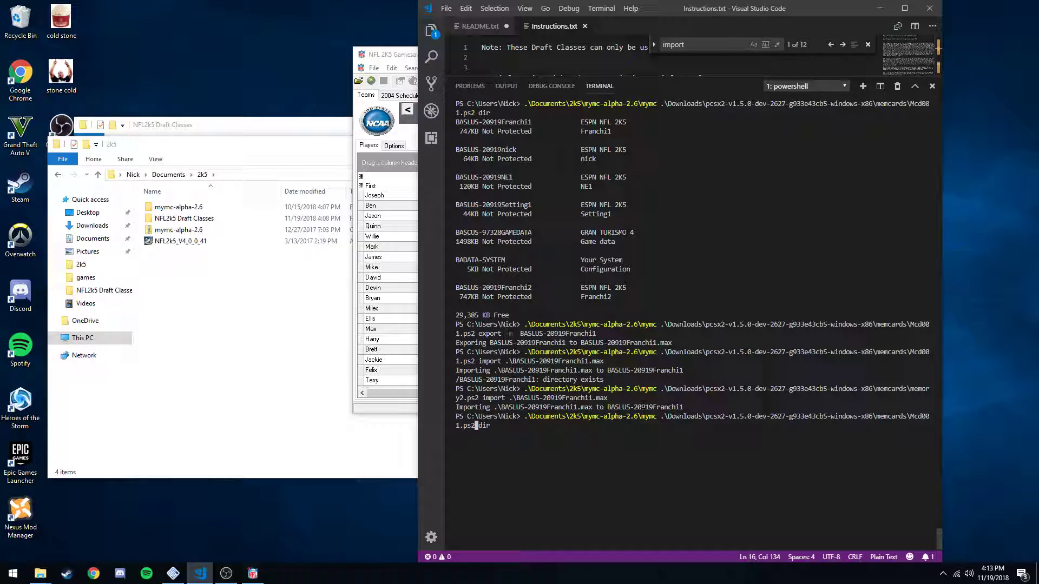
pyautogui.press('BackSpace')
pyautogui.press('BackSpace')
pyautogui.press('BackSpace')
pyautogui.press('BackSpace')
pyautogui.press('BackSpace')
pyautogui.press('BackSpace')
pyautogui.press('BackSpace')
pyautogui.press('BackSpace')
pyautogui.press('BackSpace')
pyautogui.press('BackSpace')
pyautogui.write('memory2.ps2')
pyautogui.press('Return')
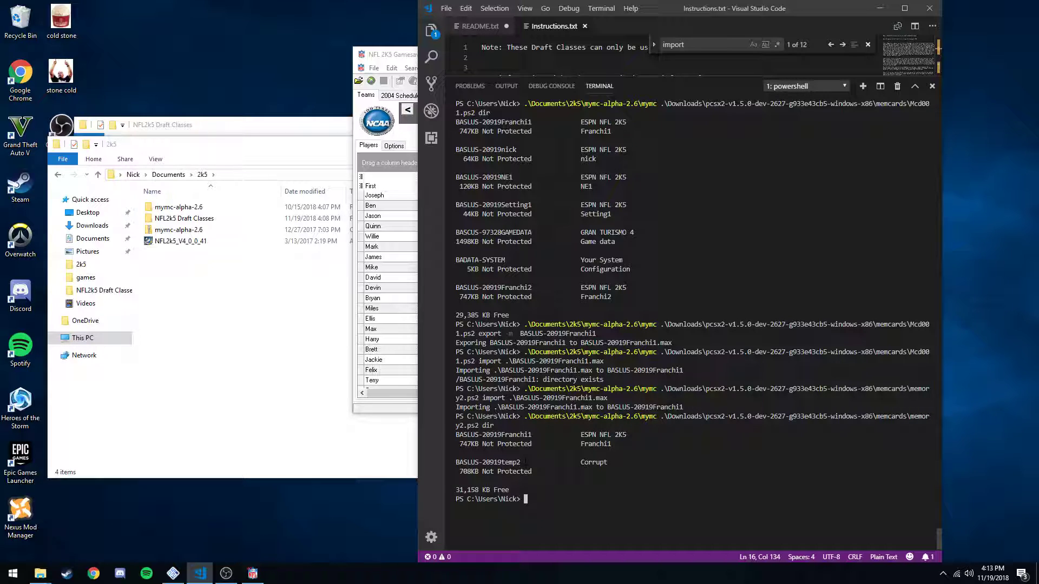
pyautogui.moveTo(523, 462); pyautogui.dragTo(483, 462)
pyautogui.moveTo(613, 445); pyautogui.dragTo(446, 436)
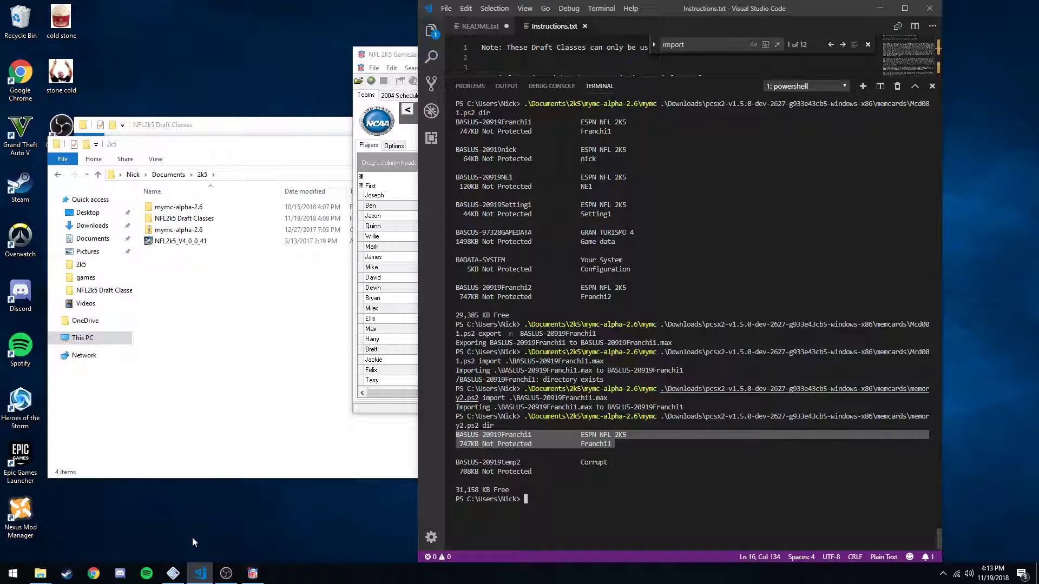
pyautogui.moveTo(172, 573)
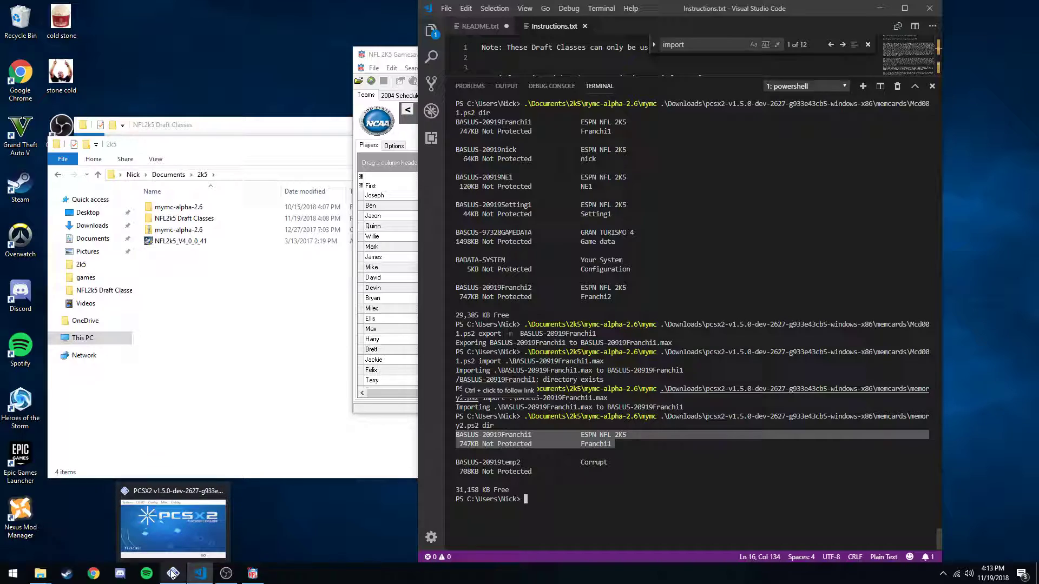